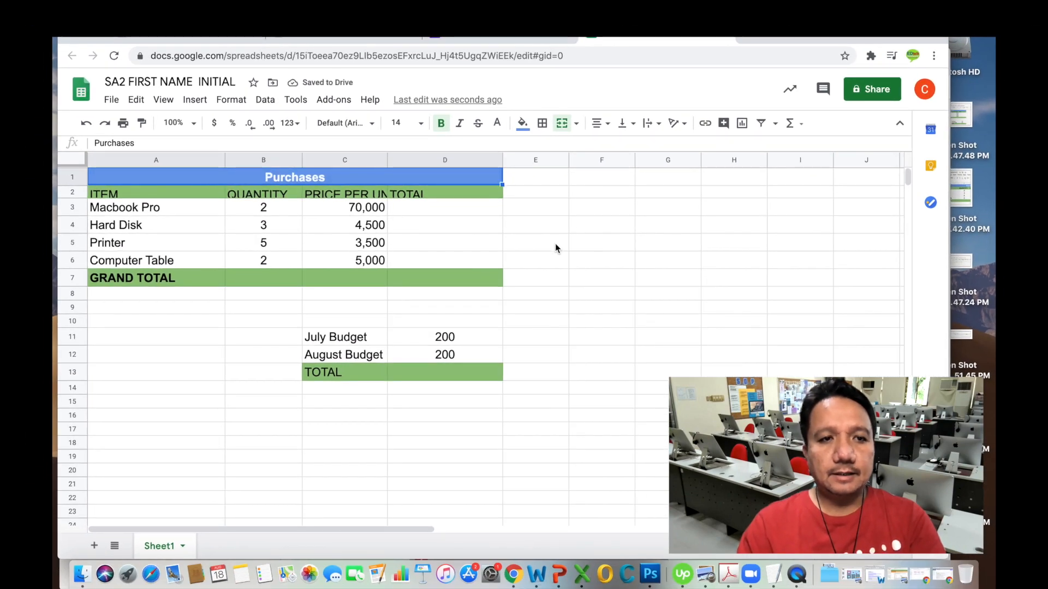
# Increase the height of header row 2 and widen the PRICE PER UNIT column so the header text fits
pyautogui.click(555, 243)
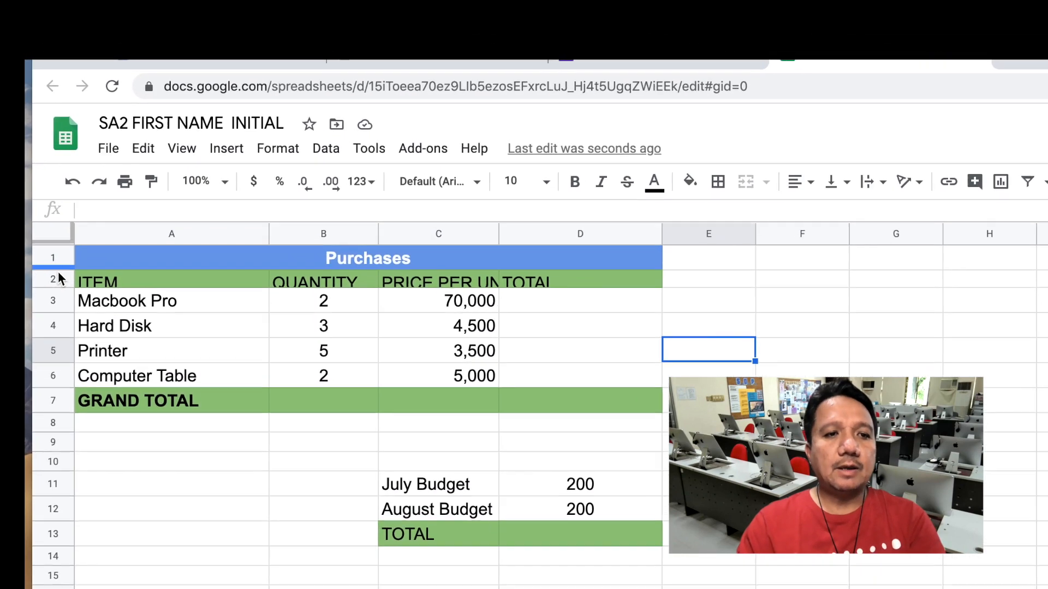
pyautogui.moveTo(38, 275); pyautogui.dragTo(36, 311)
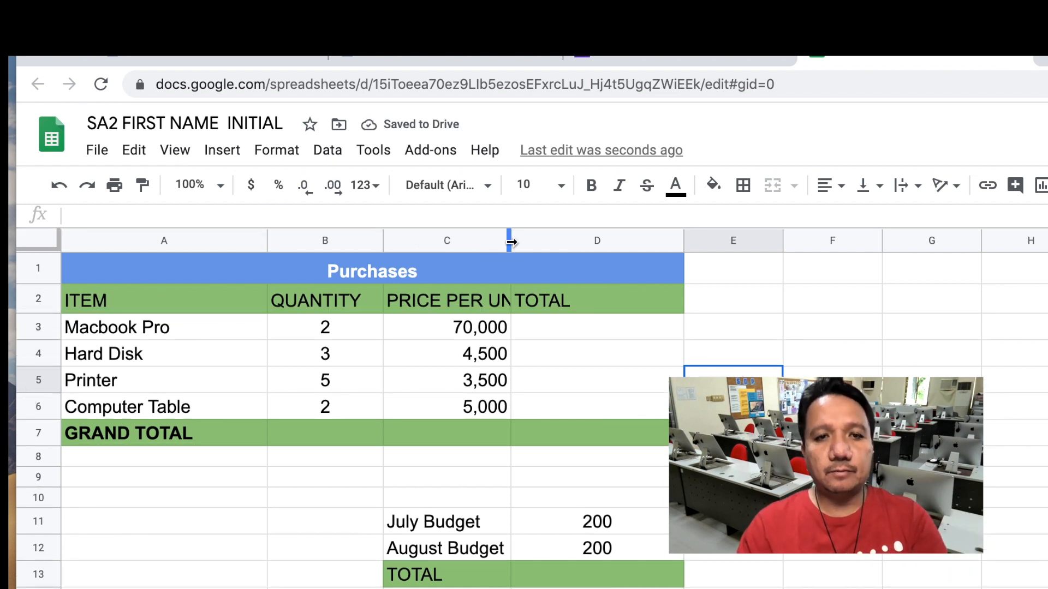
pyautogui.moveTo(510, 242); pyautogui.dragTo(533, 243)
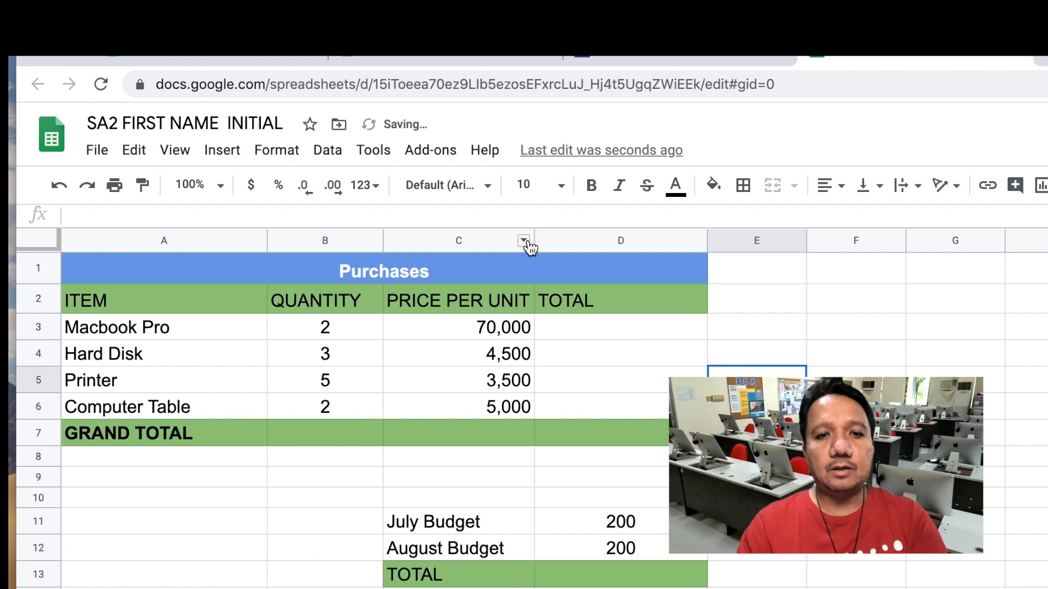
pyautogui.click(536, 242)
pyautogui.click(537, 241)
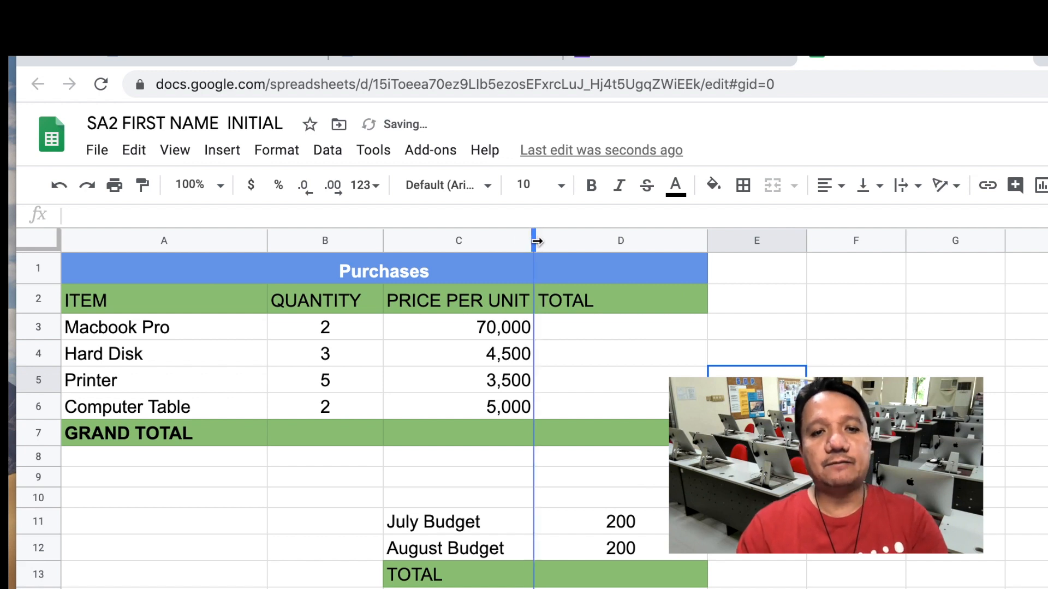
pyautogui.moveTo(537, 241); pyautogui.dragTo(550, 241)
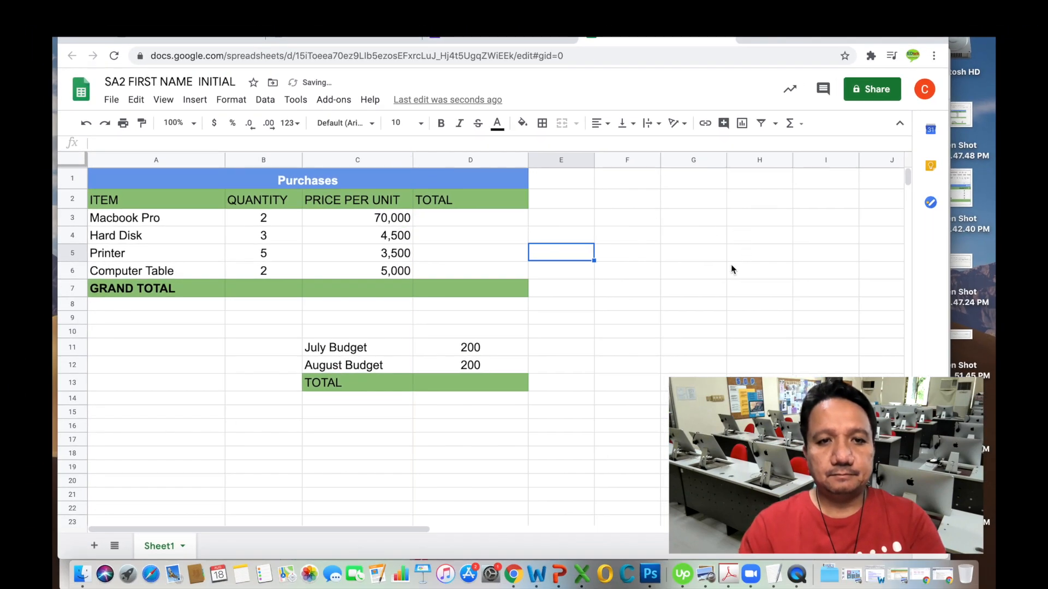
pyautogui.click(735, 292)
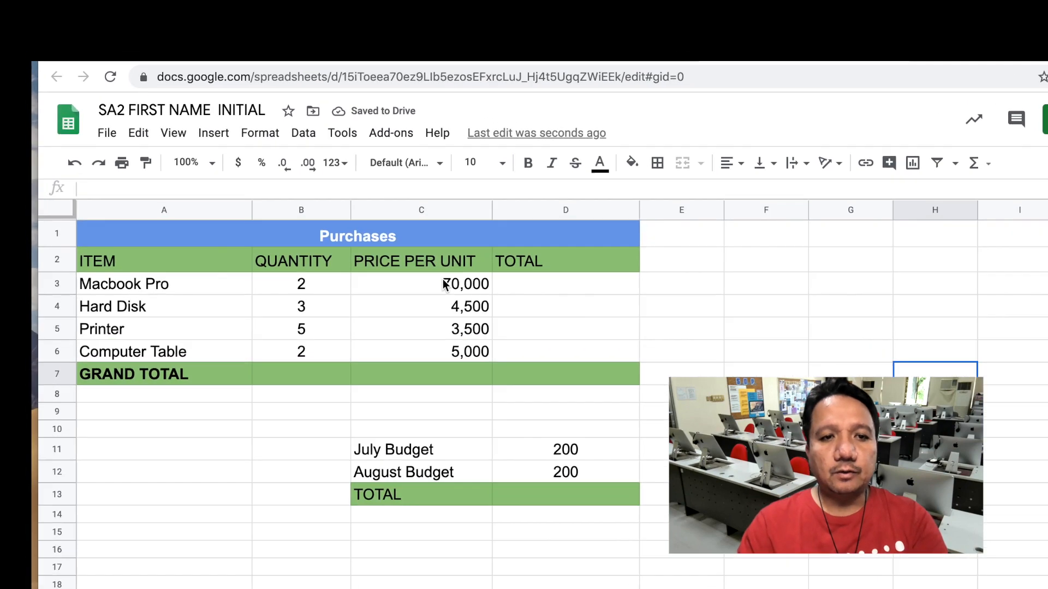
# Format the Macbook Pro price in C3 with the Philippine Peso custom currency
pyautogui.click(443, 284)
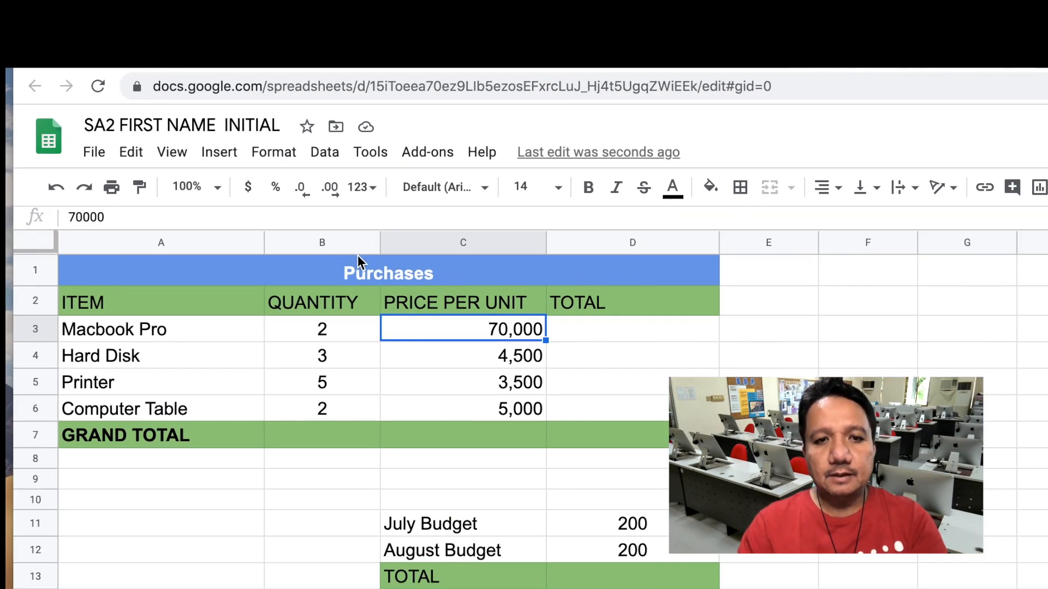
pyautogui.click(274, 155)
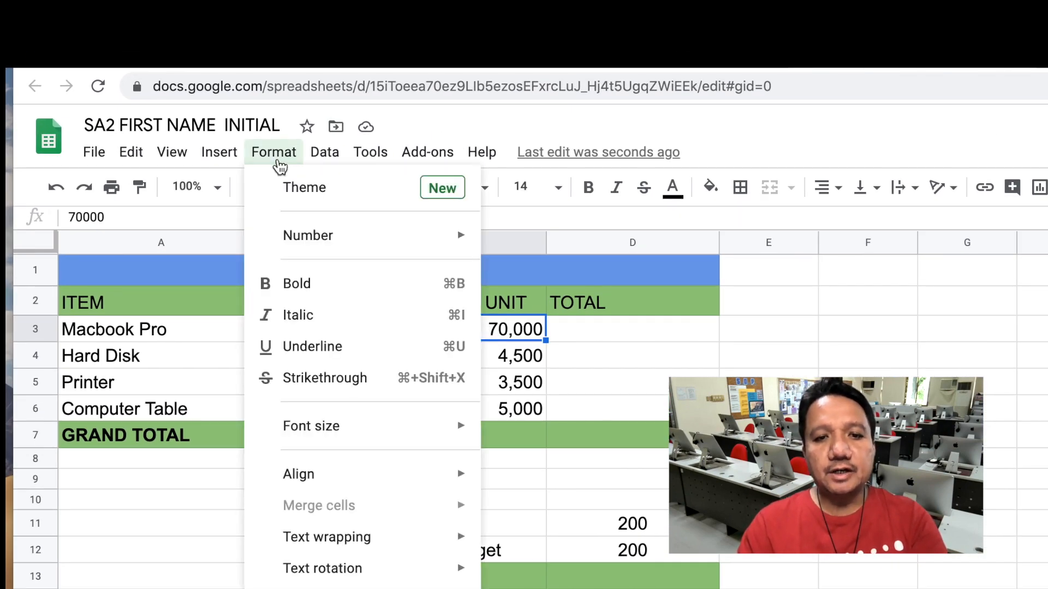
pyautogui.moveTo(332, 244)
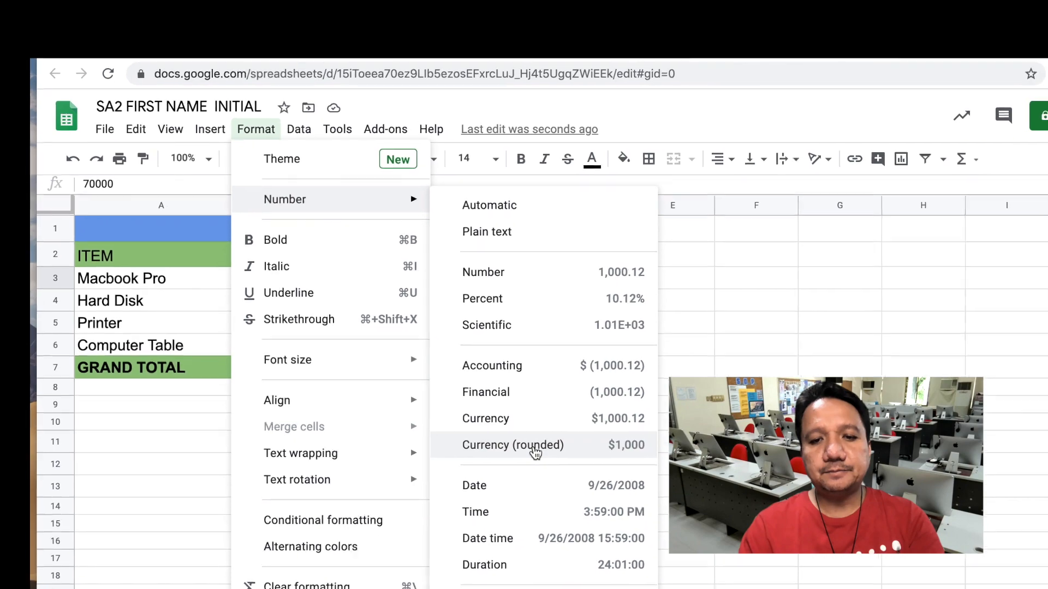
pyautogui.moveTo(536, 588)
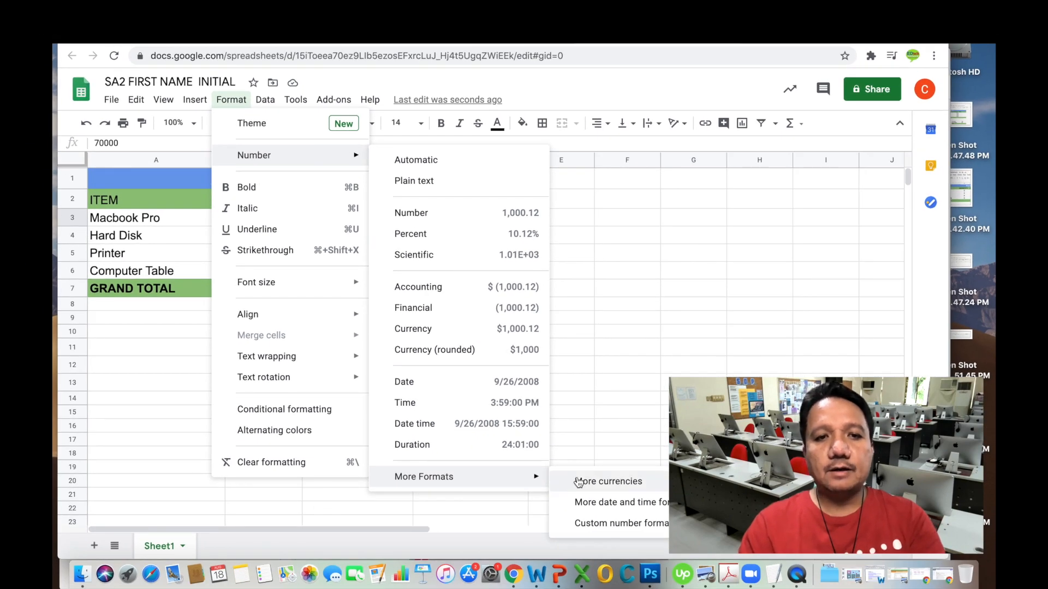
pyautogui.click(578, 483)
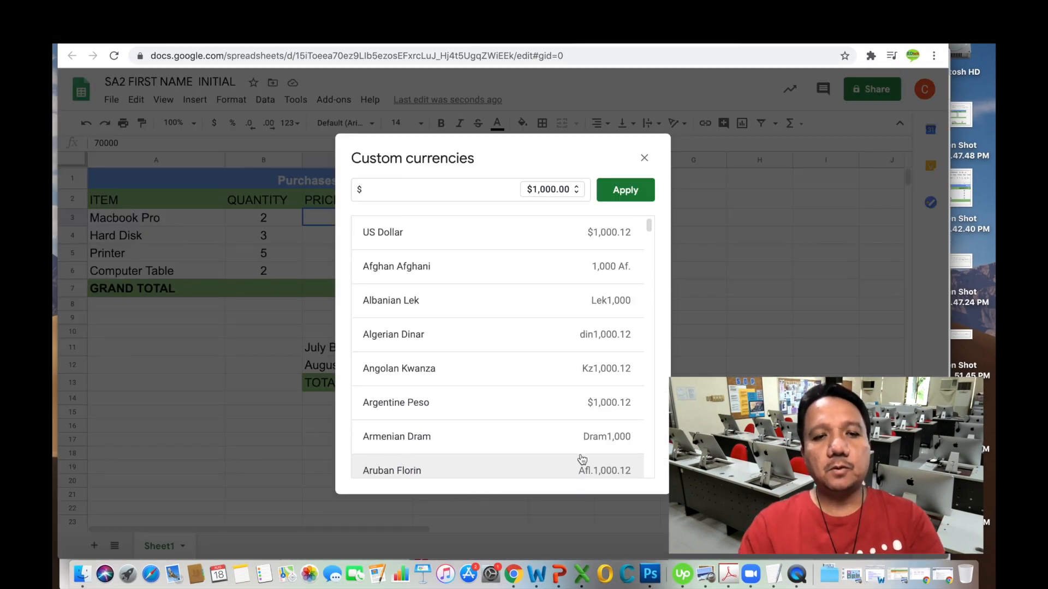
pyautogui.click(391, 189)
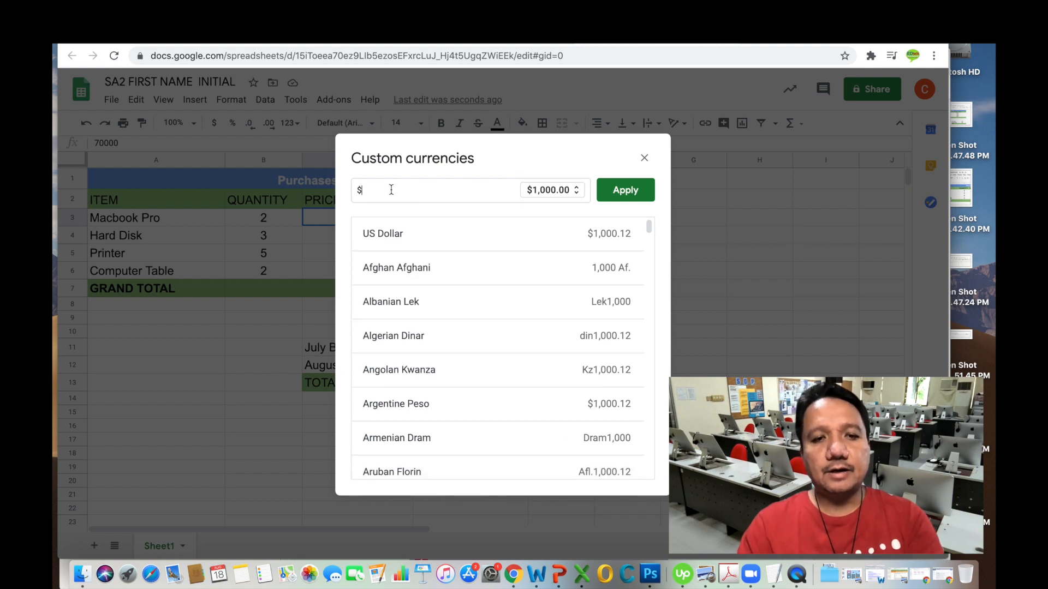
pyautogui.write('pes')
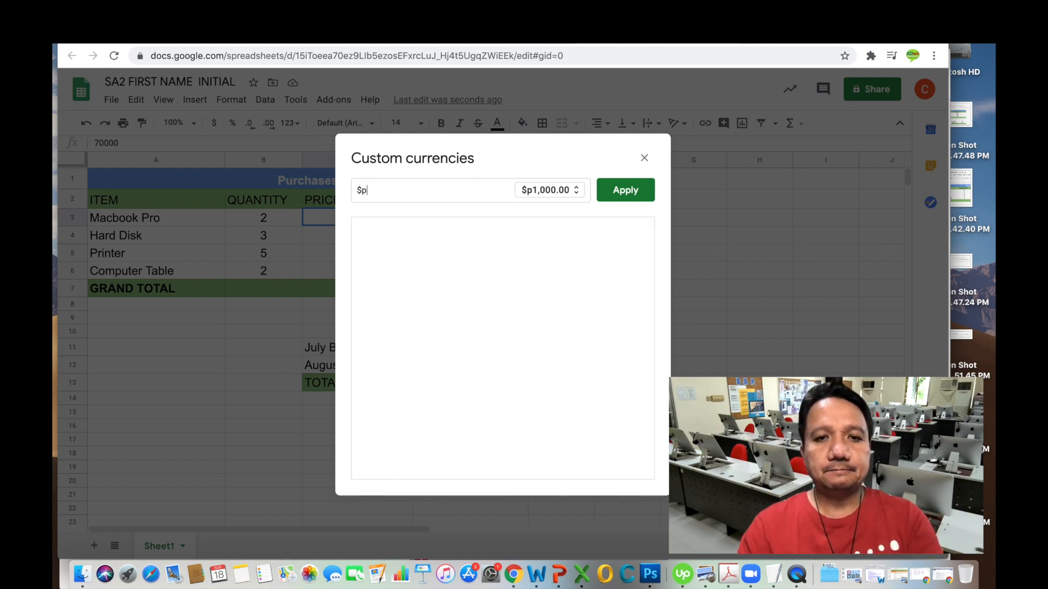
pyautogui.press('BackSpace')
pyautogui.press('BackSpace')
pyautogui.press('BackSpace')
pyautogui.press('BackSpace')
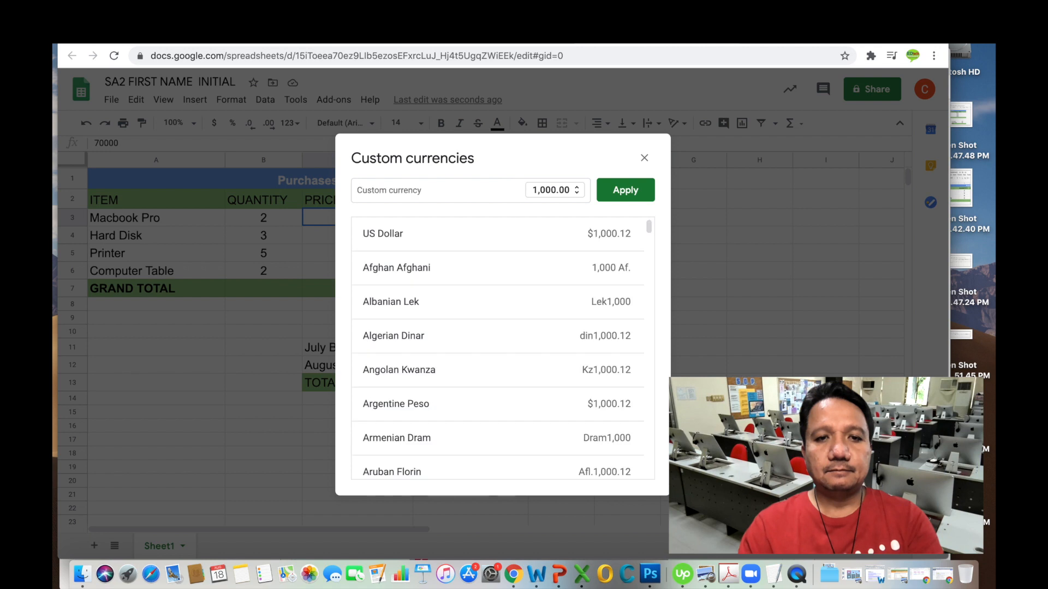
pyautogui.write('ph')
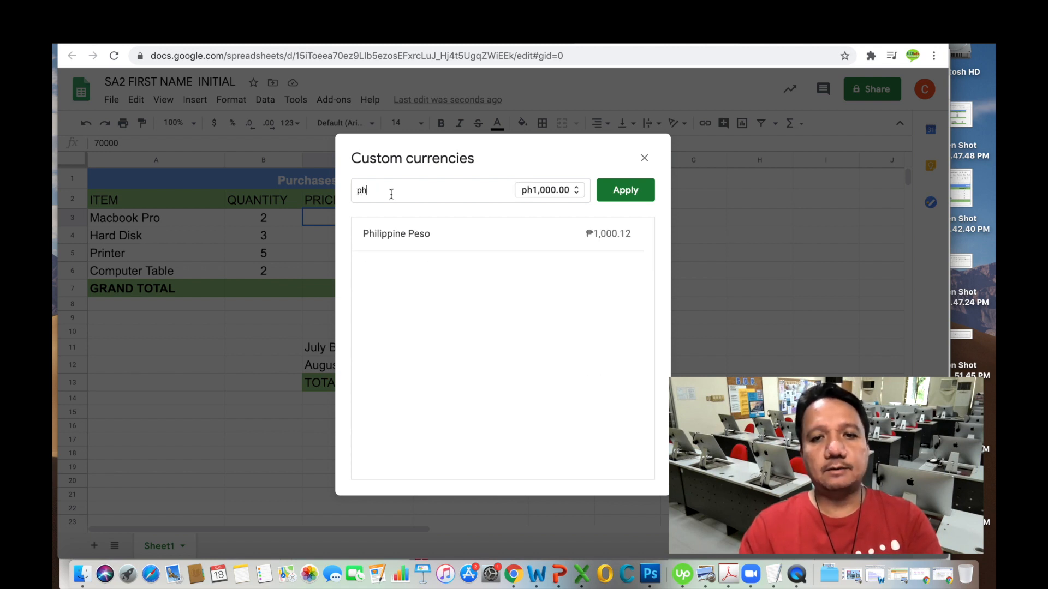
pyautogui.click(382, 236)
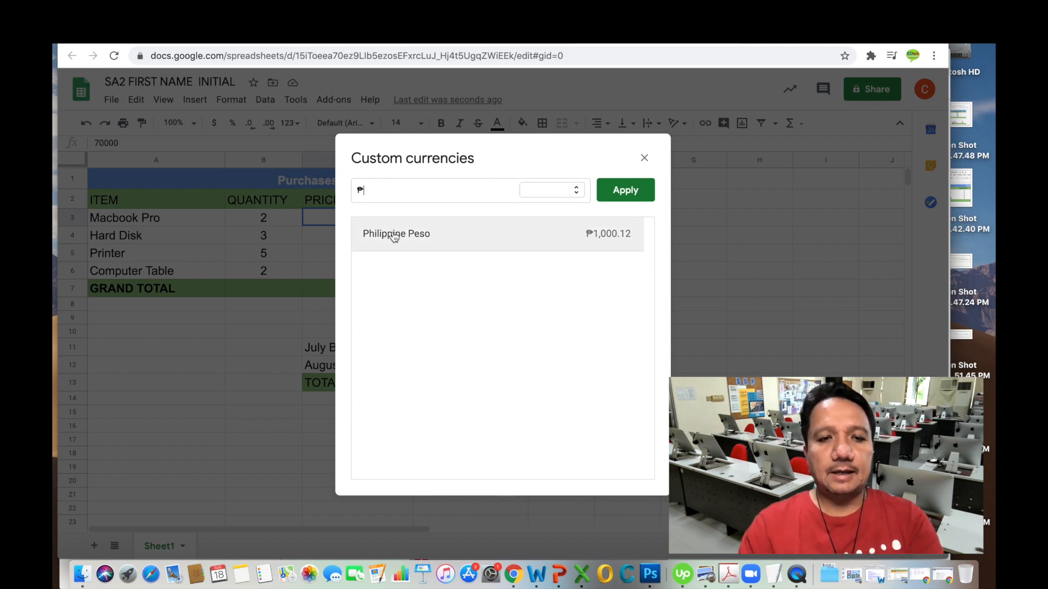
pyautogui.click(626, 195)
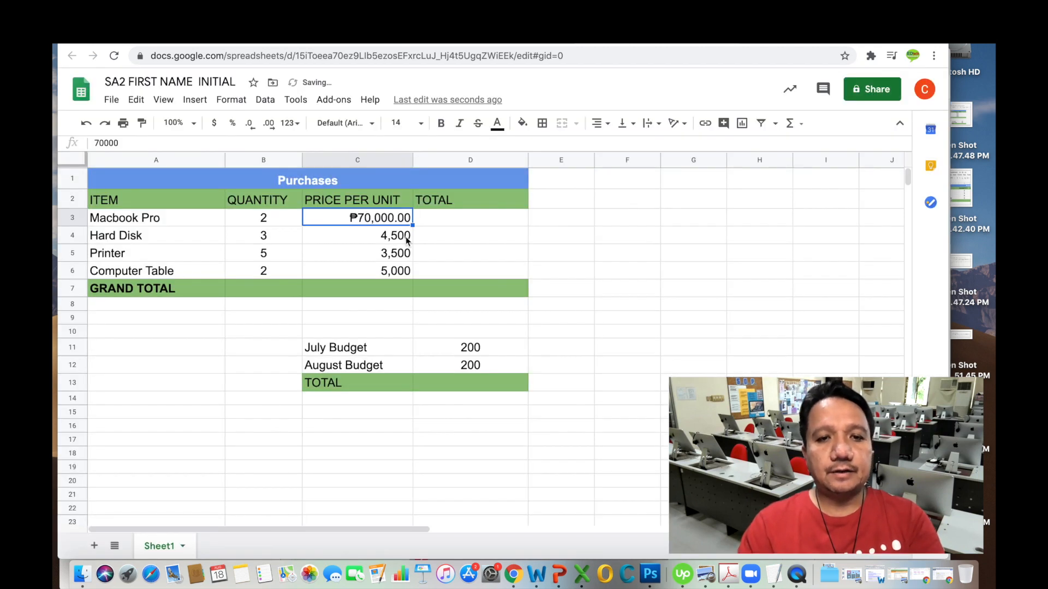
# Apply the Philippine Peso custom currency to the remaining unit prices in C4:C6
pyautogui.click(342, 234)
pyautogui.click(342, 226)
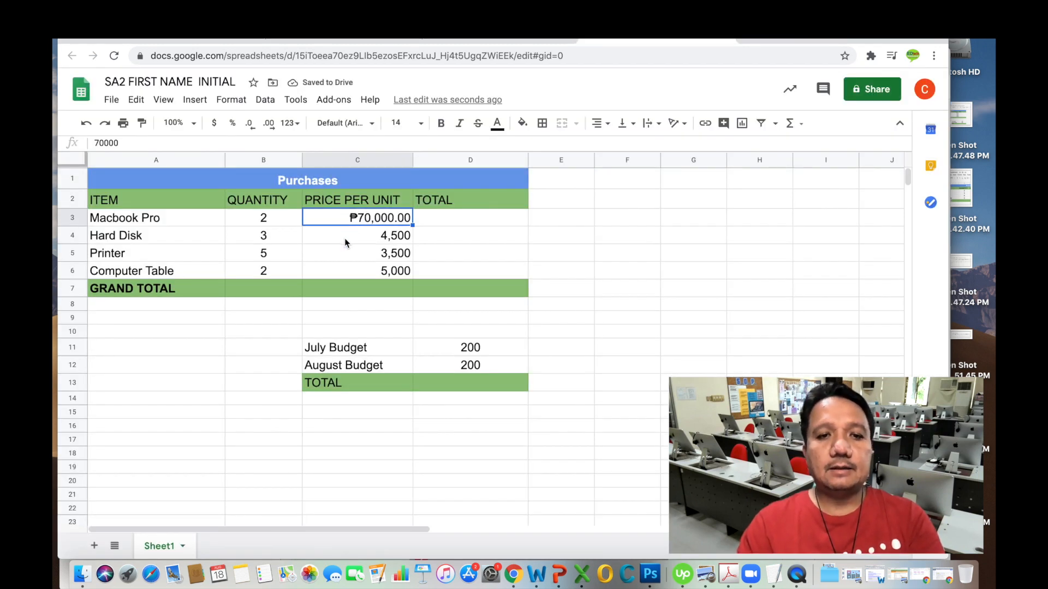
pyautogui.click(366, 235)
pyautogui.moveTo(363, 231); pyautogui.dragTo(363, 271)
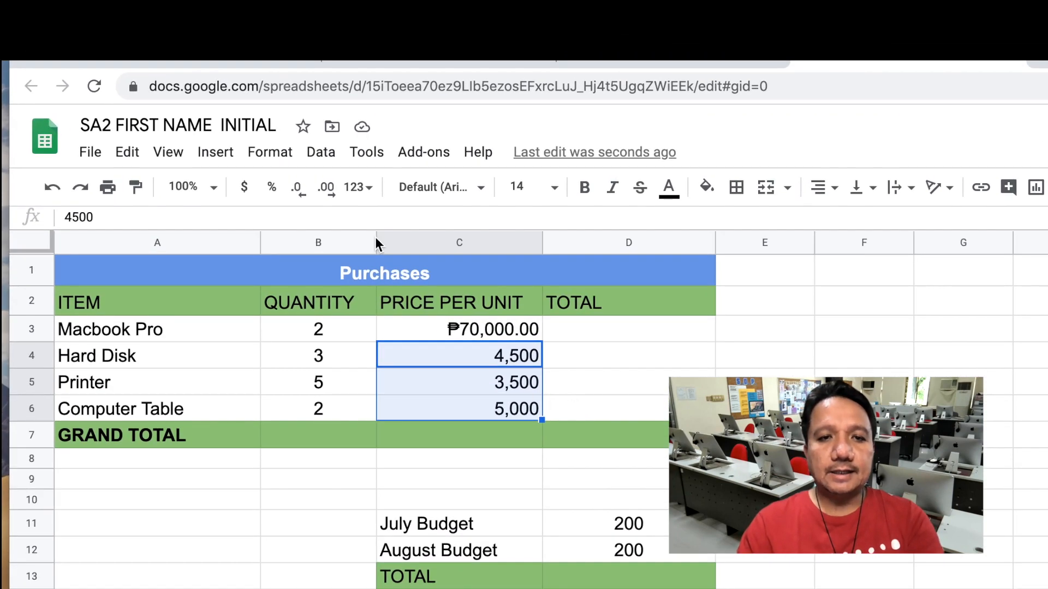
pyautogui.click(266, 156)
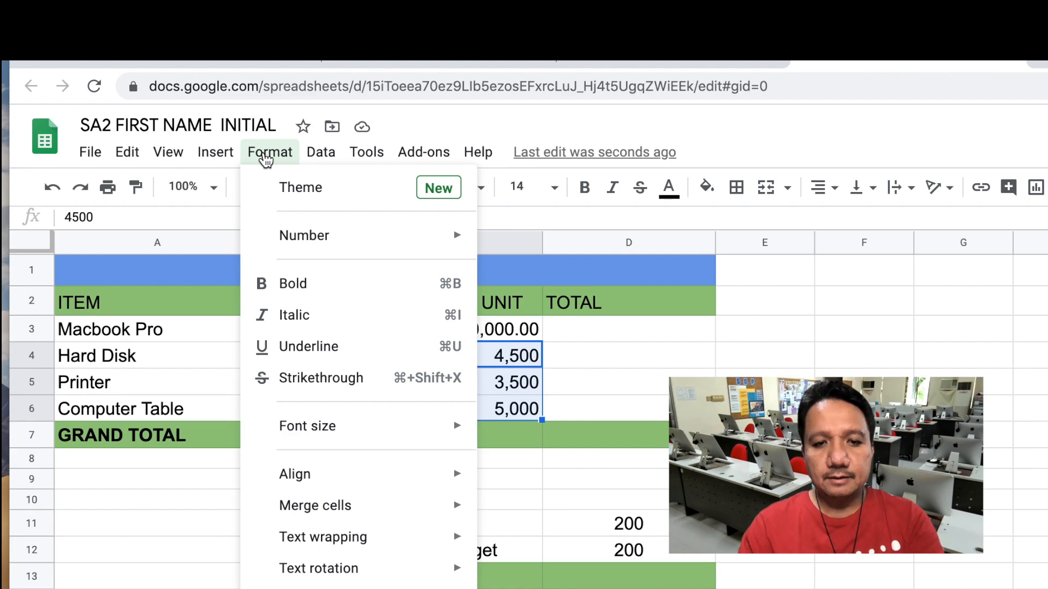
pyautogui.moveTo(337, 235)
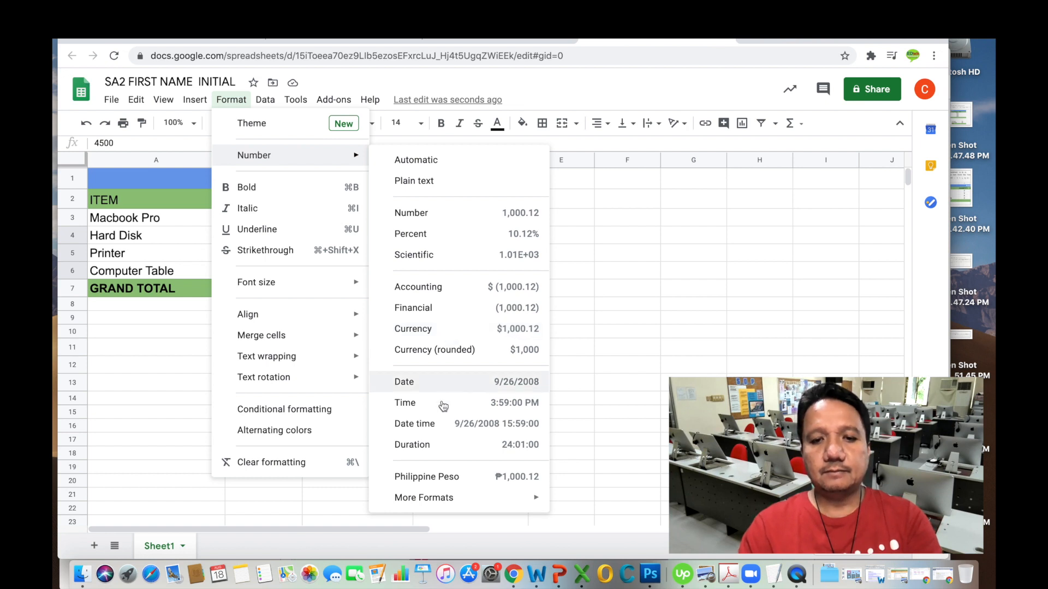
pyautogui.moveTo(469, 508)
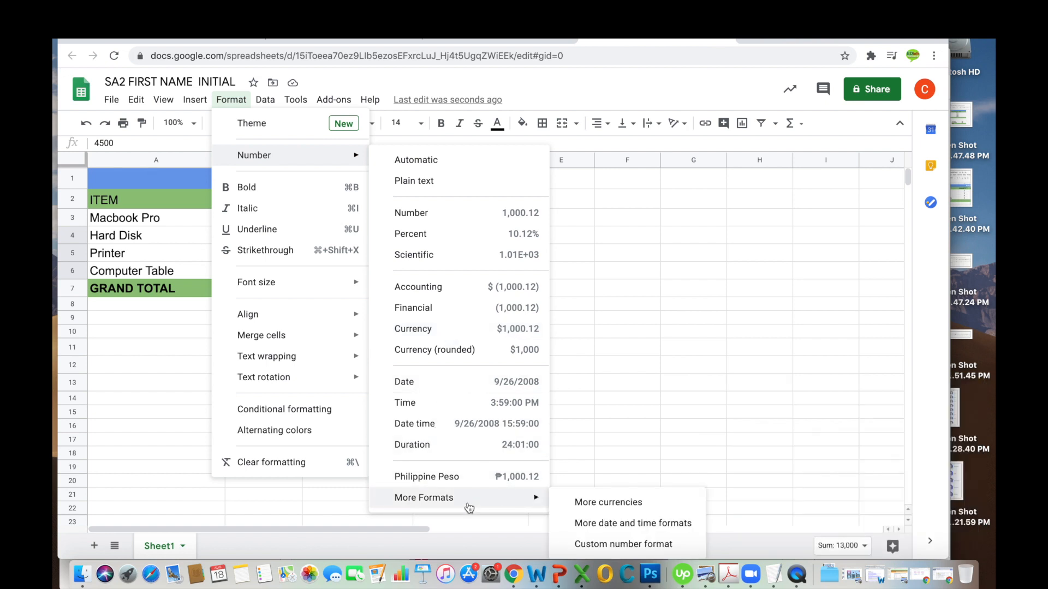
pyautogui.click(594, 510)
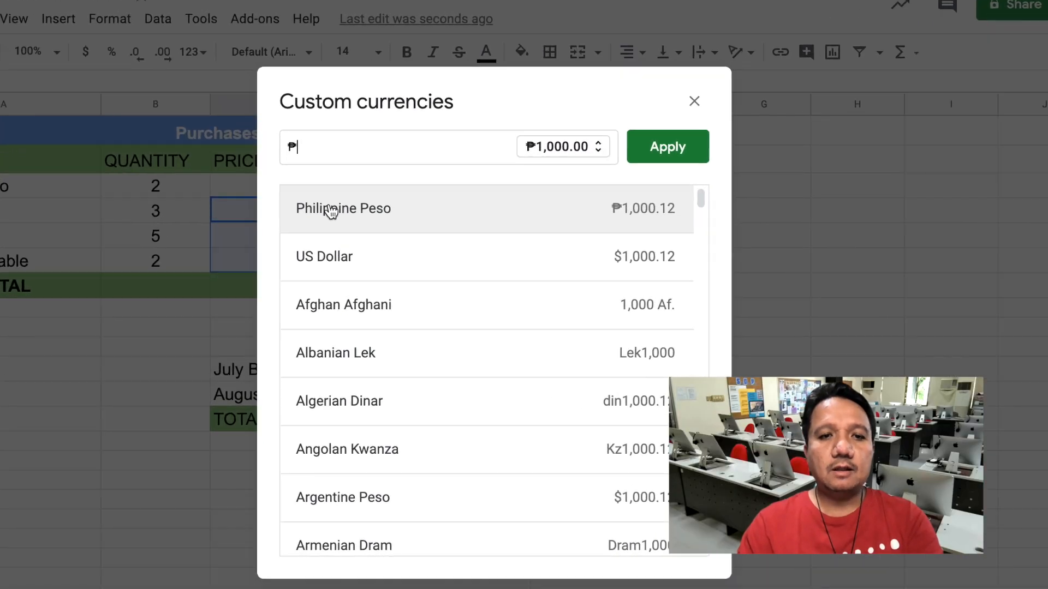
pyautogui.click(664, 140)
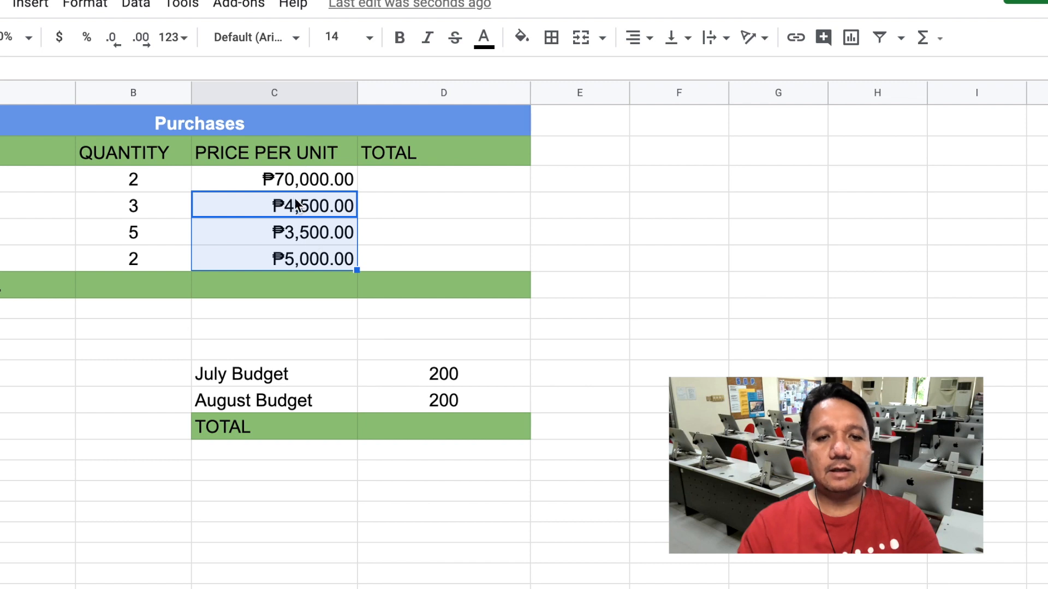
pyautogui.click(641, 323)
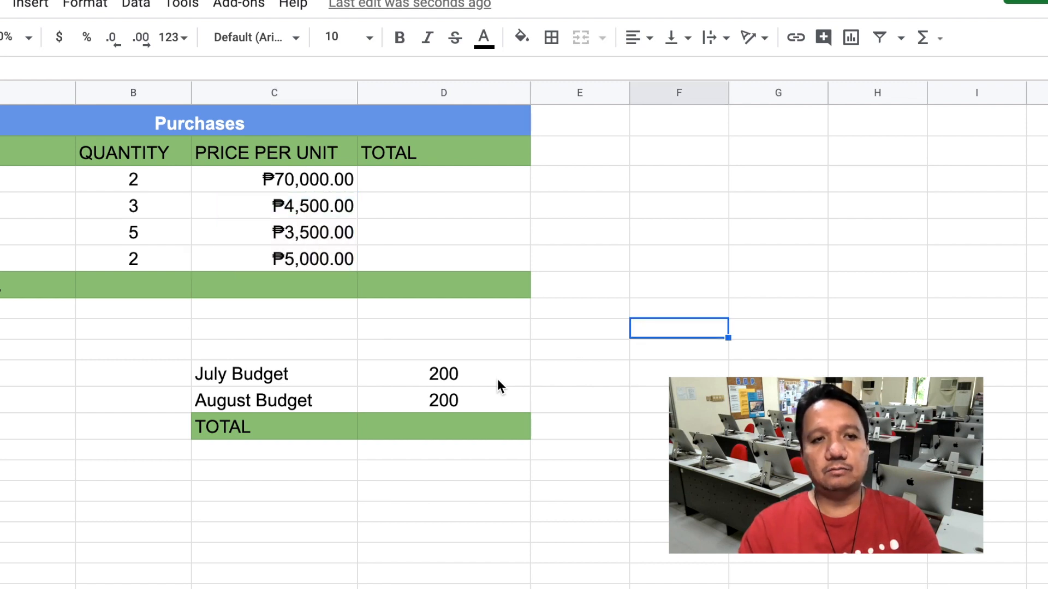
# Format the July Budget, August Budget and budget TOTAL cells D11:D13 as Philippine Peso
pyautogui.moveTo(471, 375); pyautogui.dragTo(474, 434)
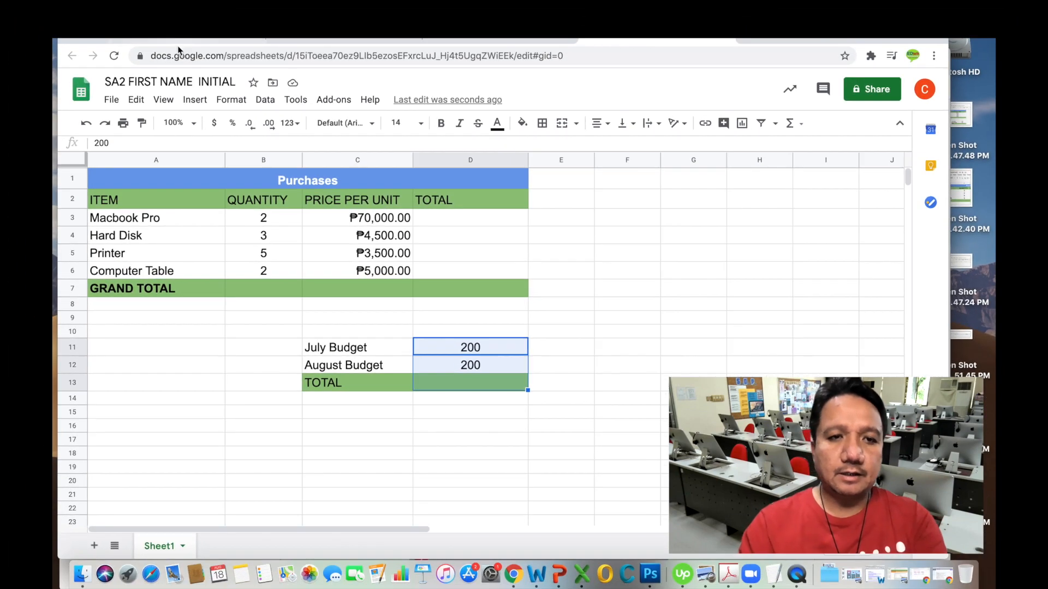
pyautogui.click(231, 102)
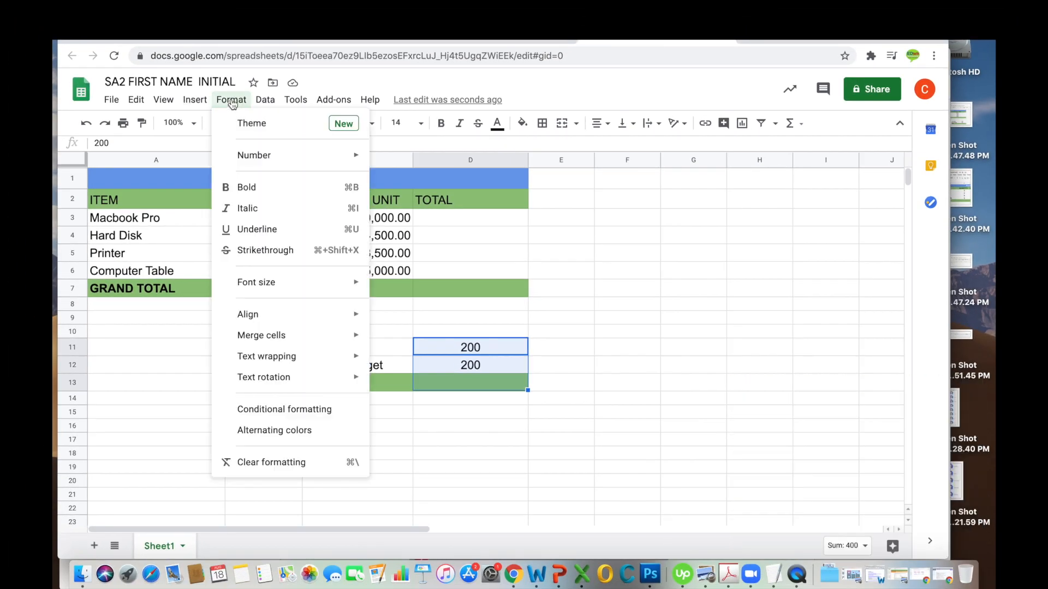
pyautogui.moveTo(281, 167)
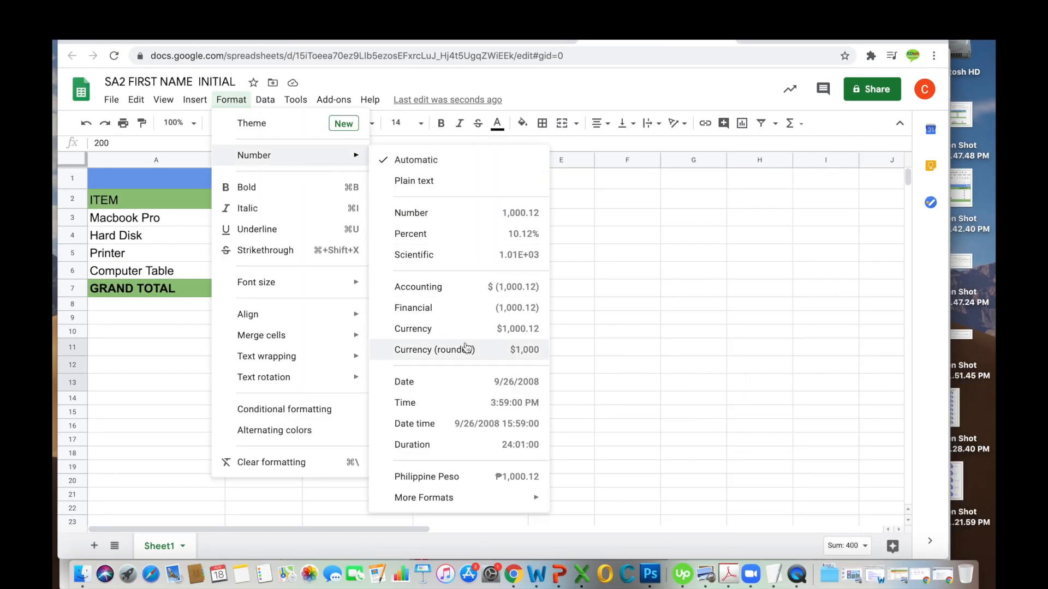
pyautogui.click(472, 477)
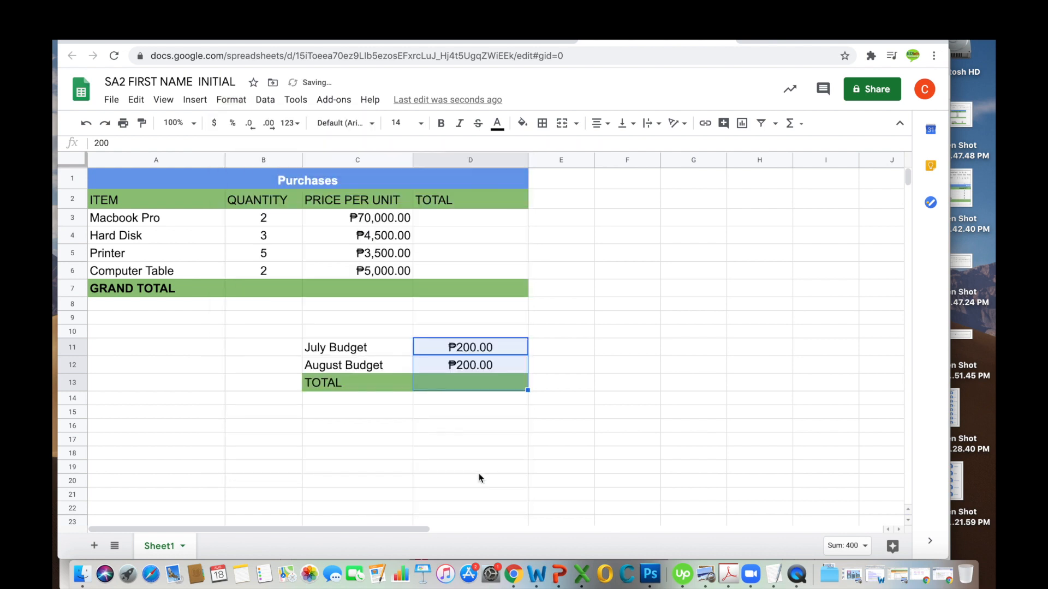
pyautogui.click(584, 381)
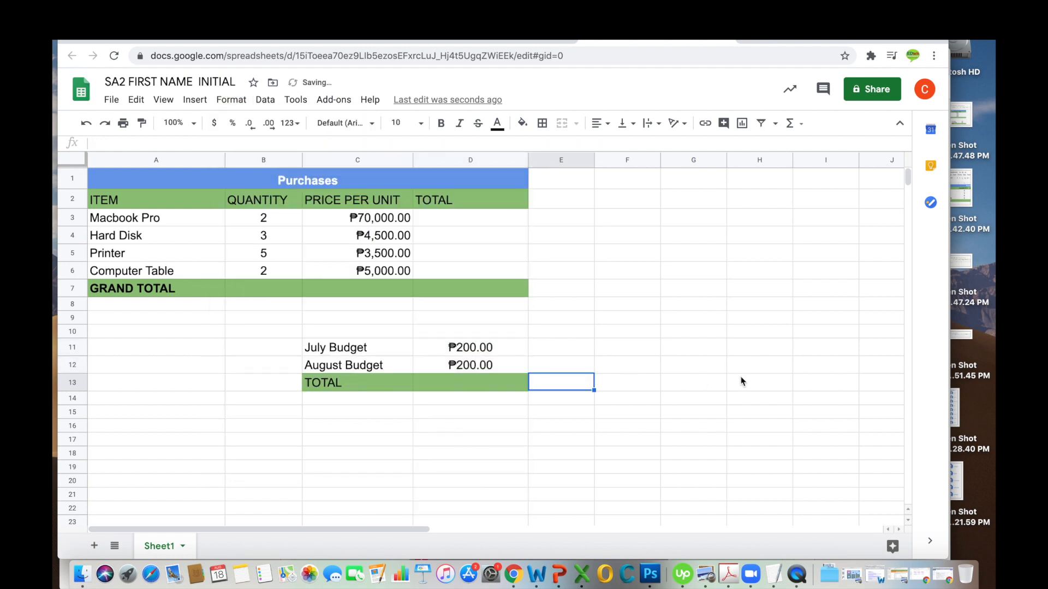
# Calculate the budget TOTAL in D13 by adding the August and July budgets with the formula =D12 + D11
pyautogui.click(474, 387)
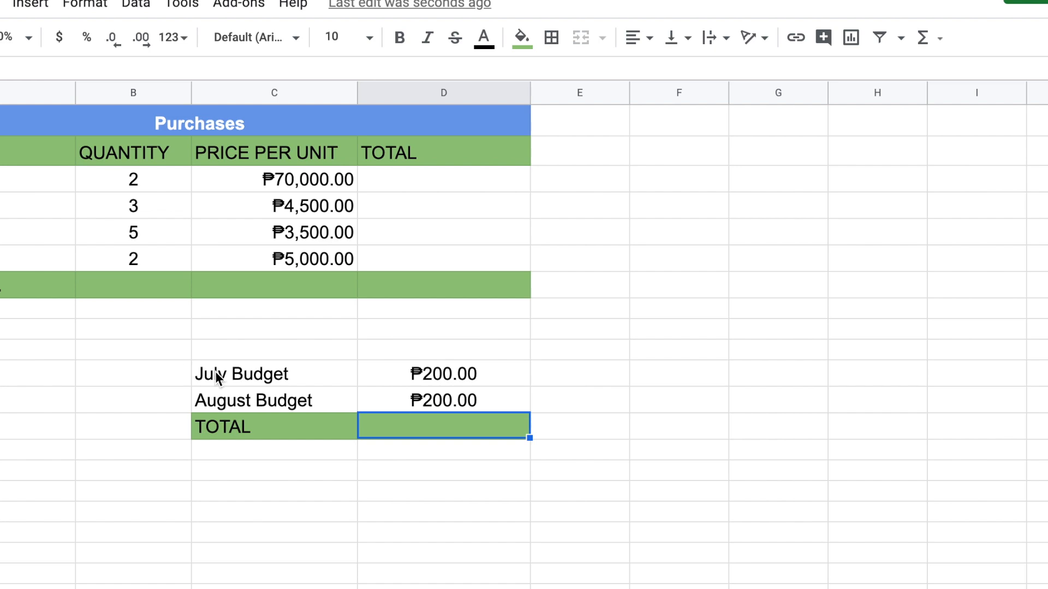
pyautogui.click(451, 400)
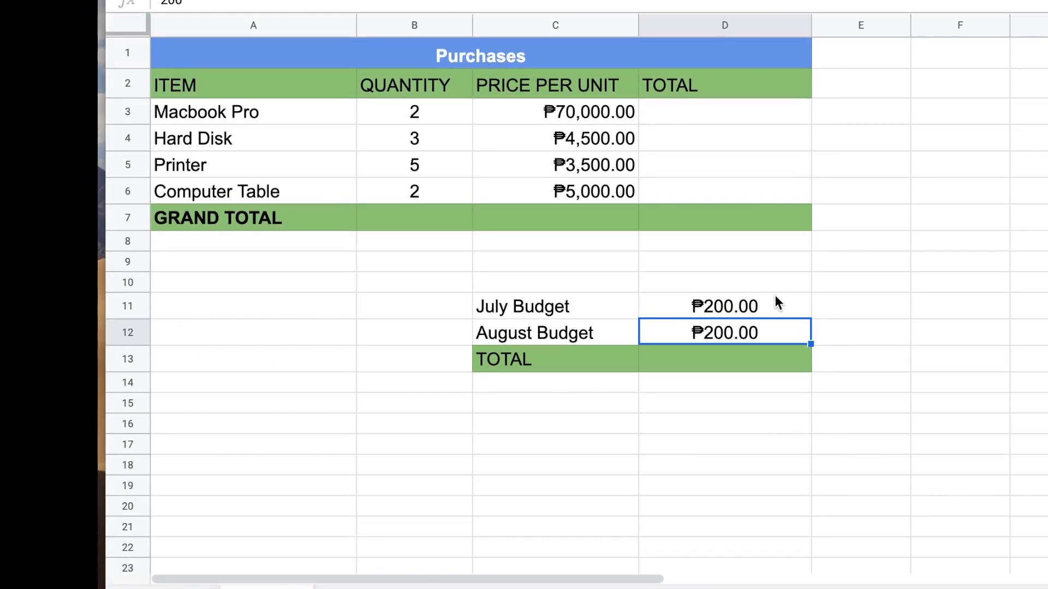
pyautogui.click(751, 301)
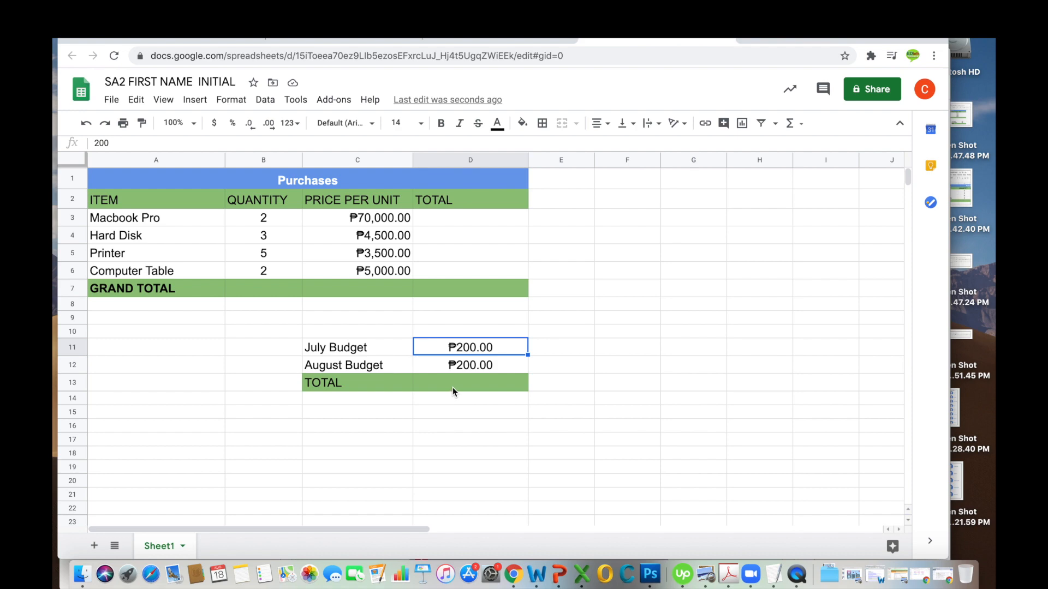
pyautogui.click(453, 385)
pyautogui.write('=D12')
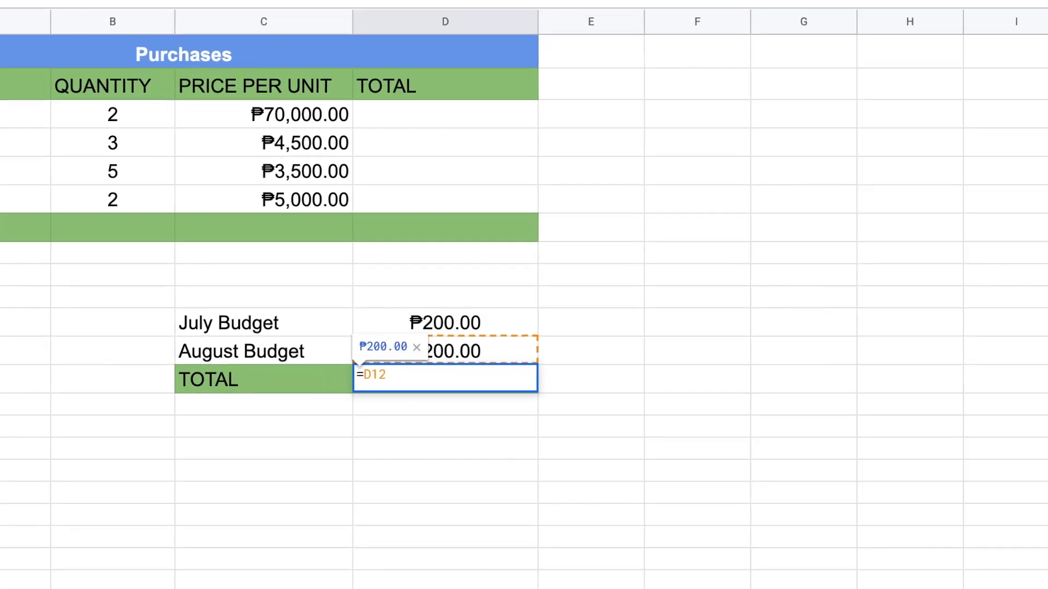
pyautogui.write(' +')
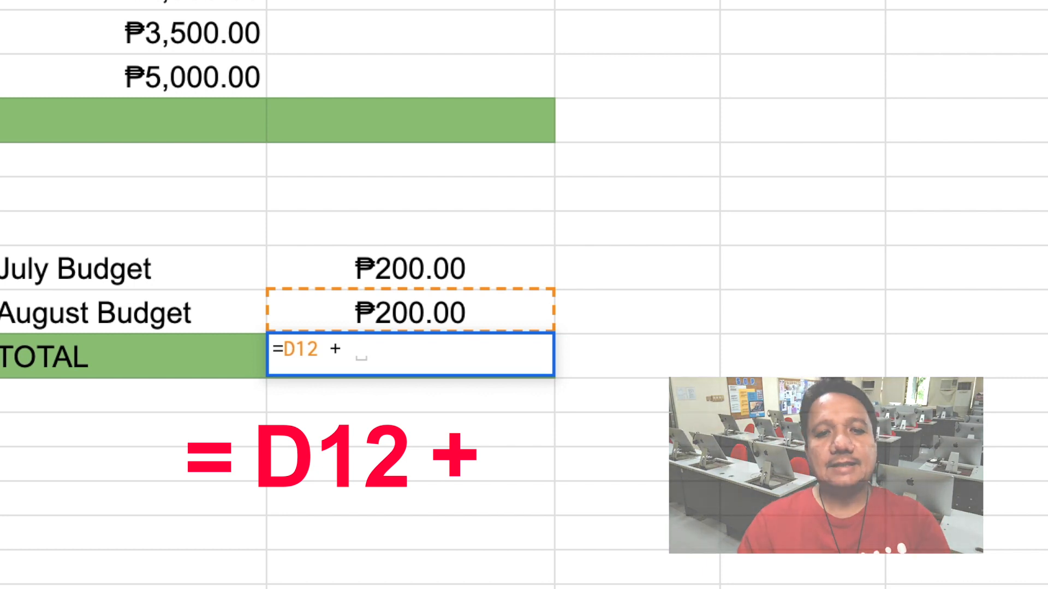
pyautogui.write('D')
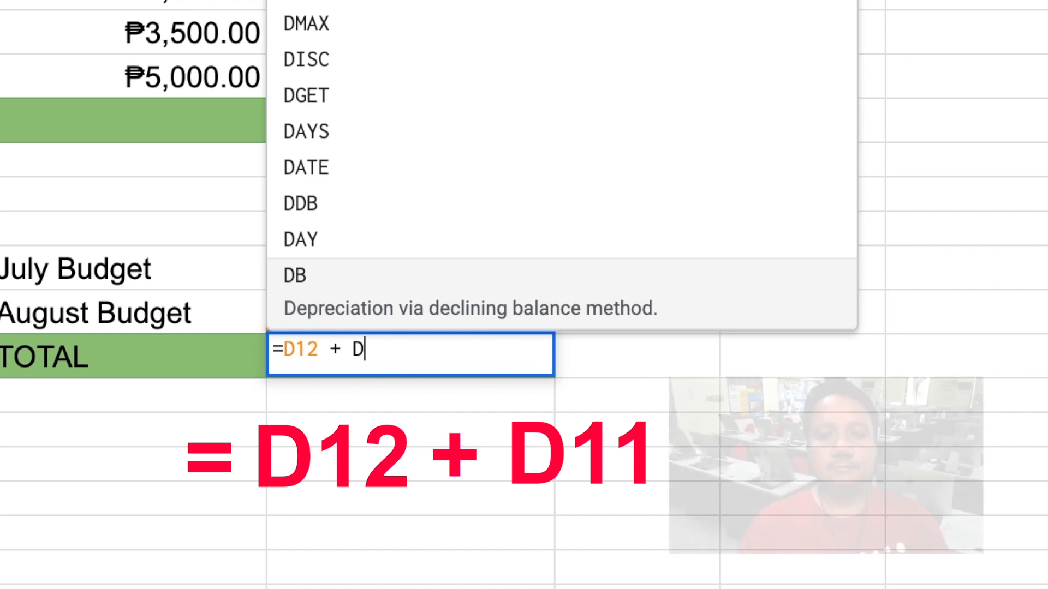
pyautogui.write('1')
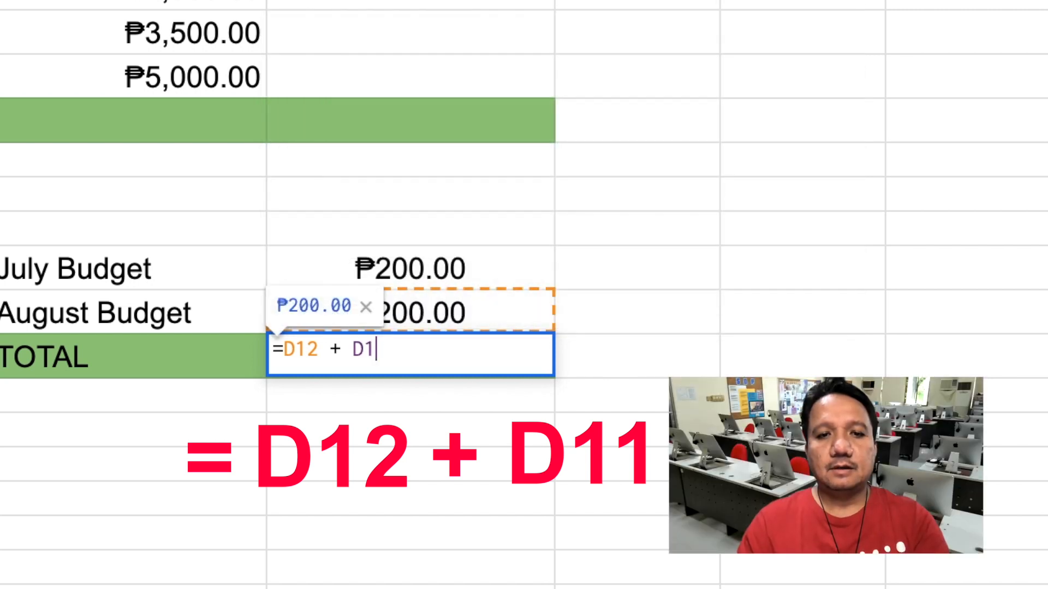
pyautogui.write('1')
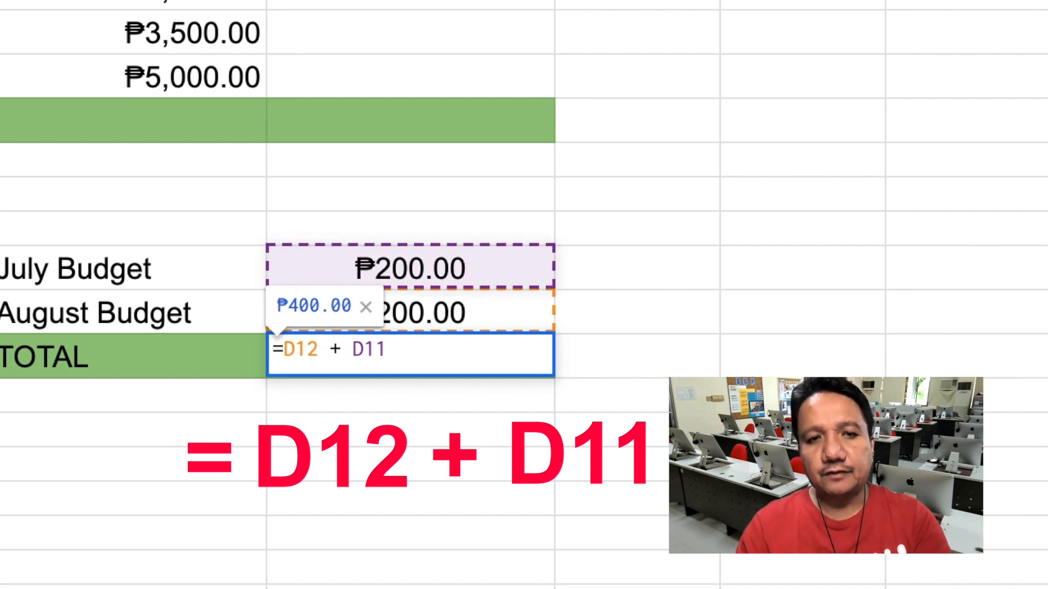
pyautogui.press('Return')
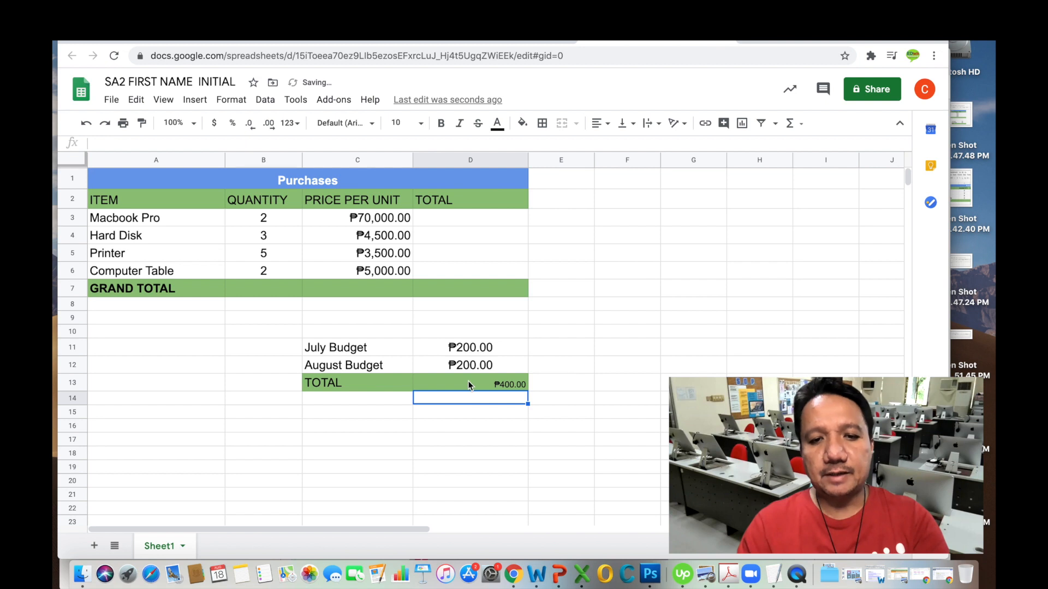
# Set the budget total in D13 to font size 14 and center it horizontally
pyautogui.click(468, 385)
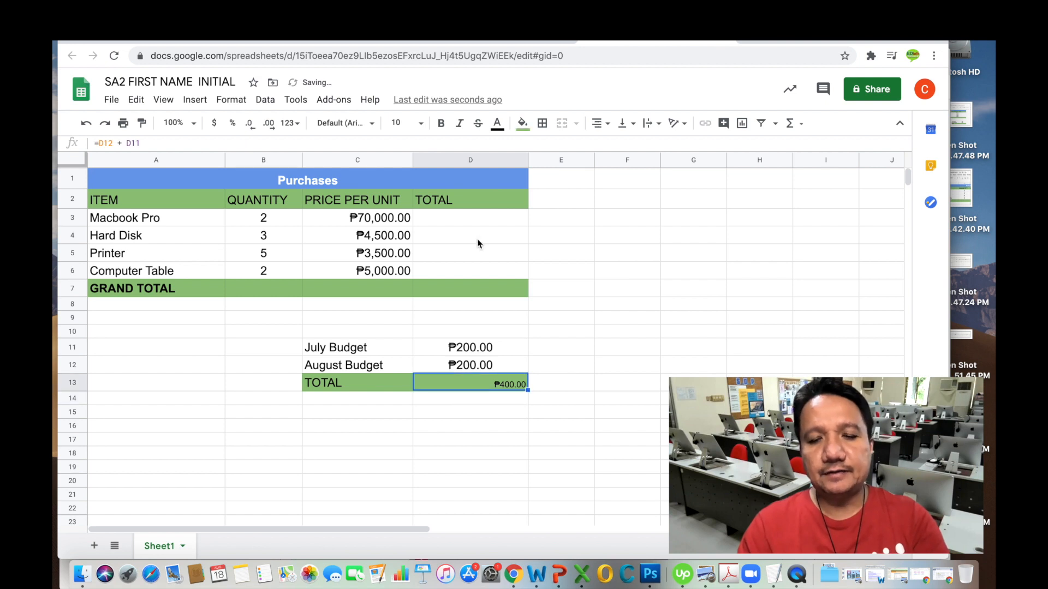
pyautogui.click(420, 125)
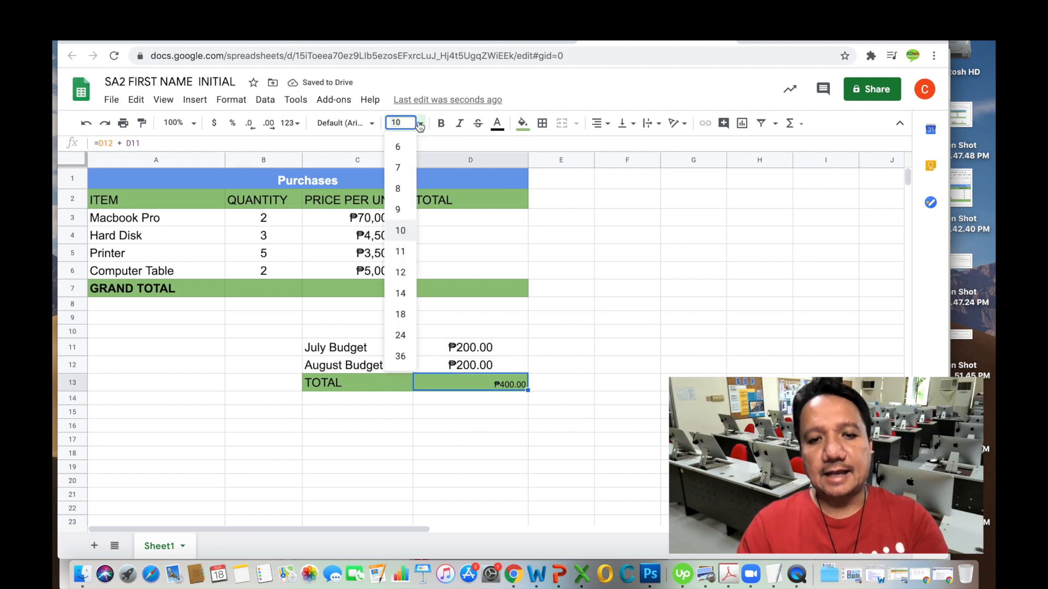
pyautogui.click(407, 294)
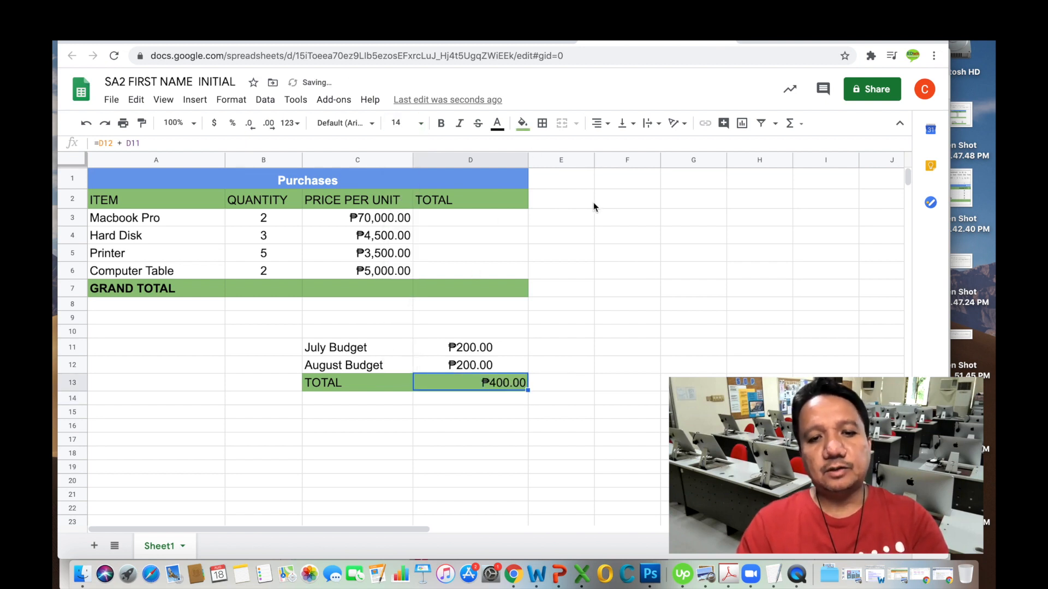
pyautogui.click(601, 123)
pyautogui.click(614, 146)
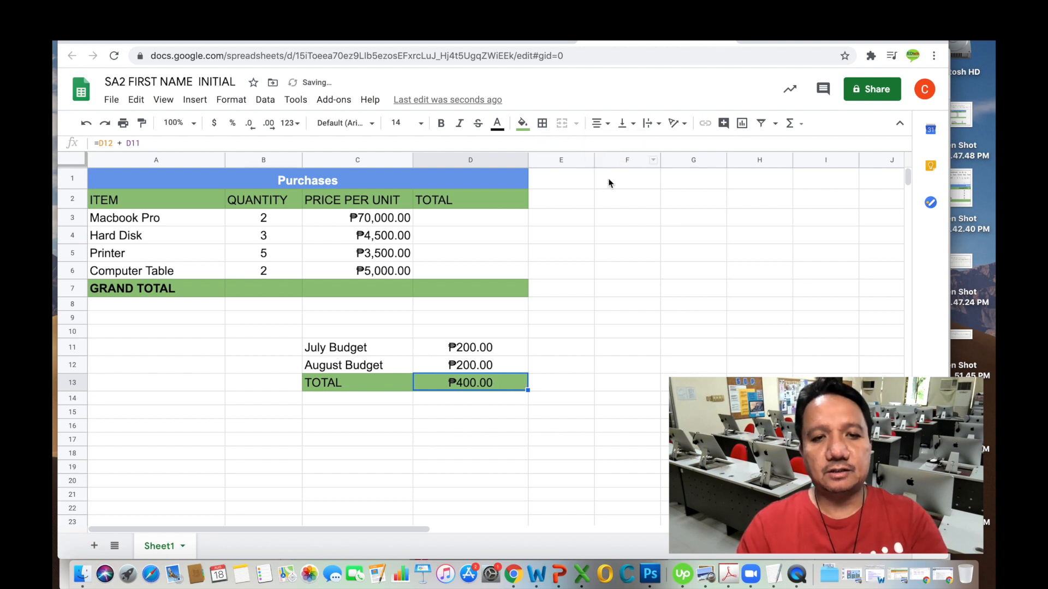
pyautogui.click(554, 386)
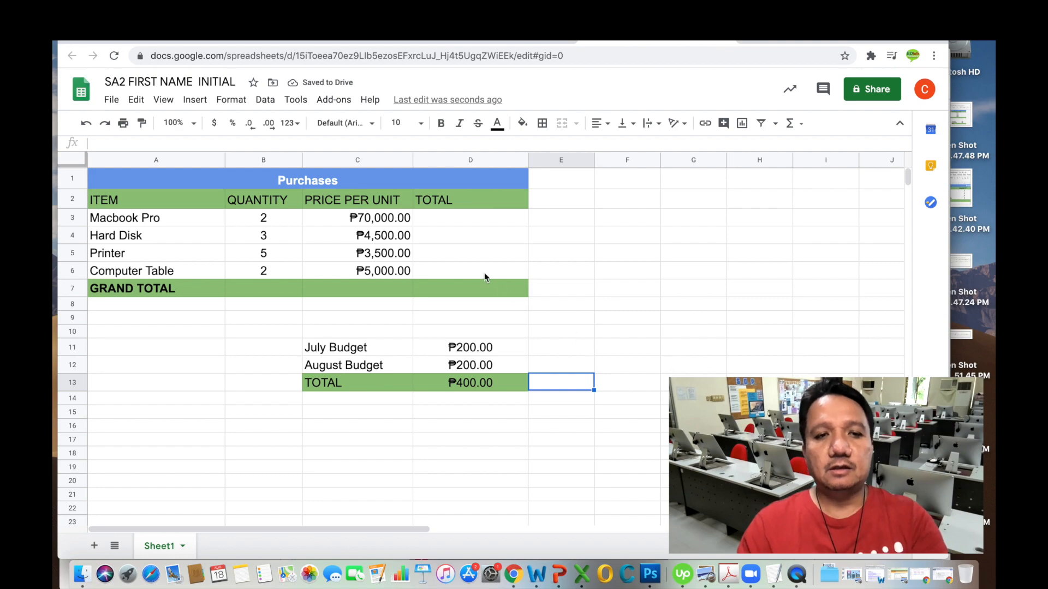
# Calculate the Macbook Pro total in D3 as quantity times unit price with the formula =B3 * C3
pyautogui.click(446, 219)
pyautogui.write('=')
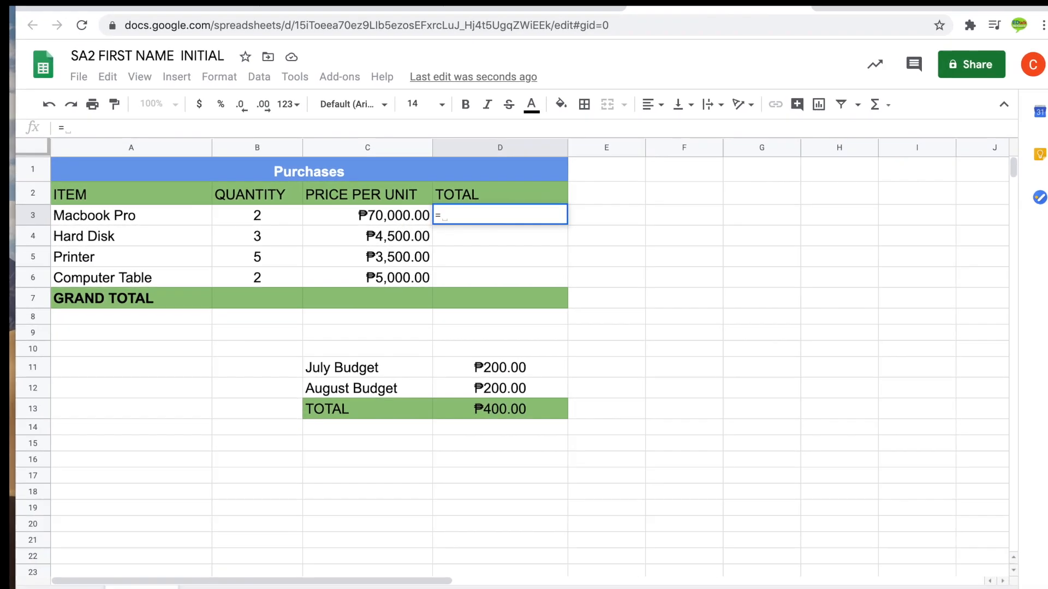
pyautogui.click(306, 228)
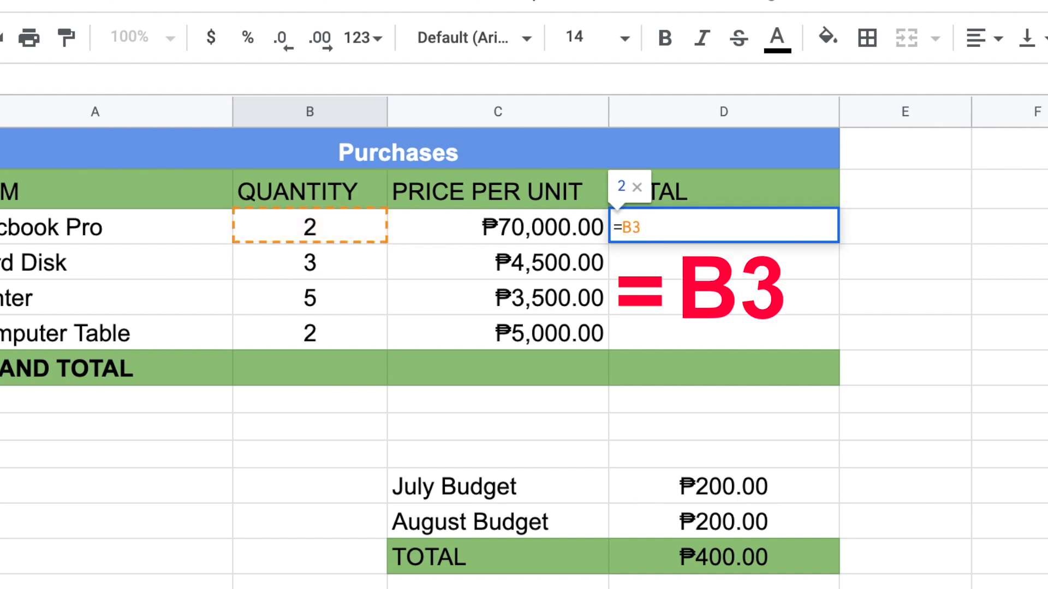
pyautogui.write('*')
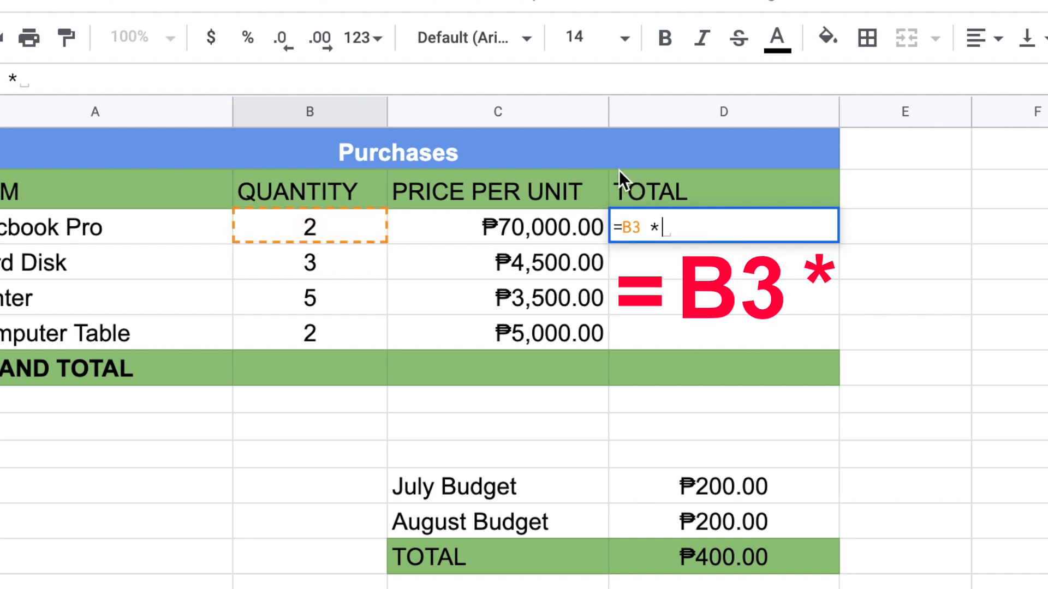
pyautogui.click(542, 224)
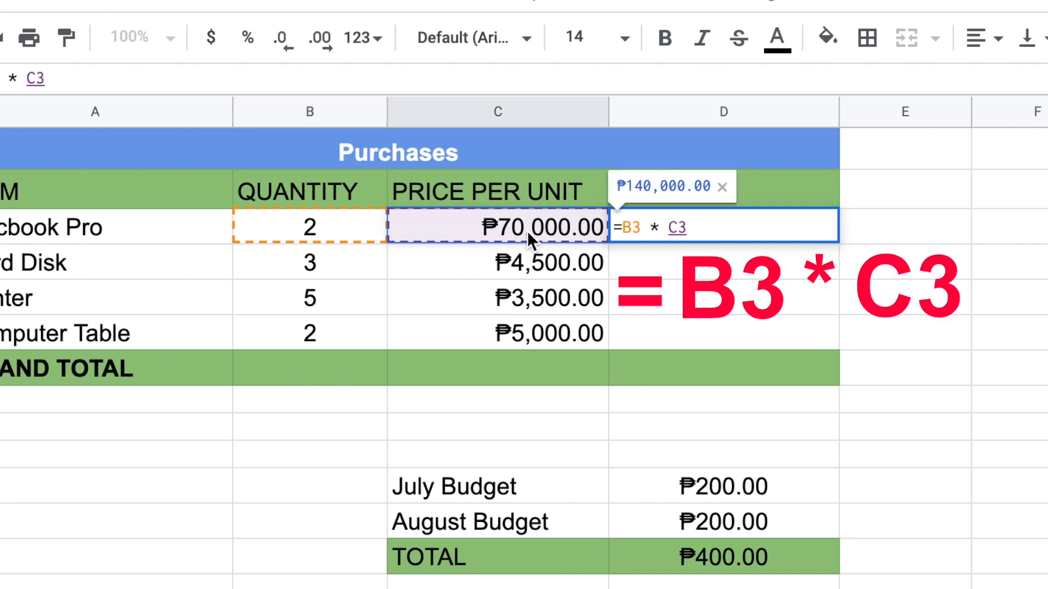
pyautogui.press('Return')
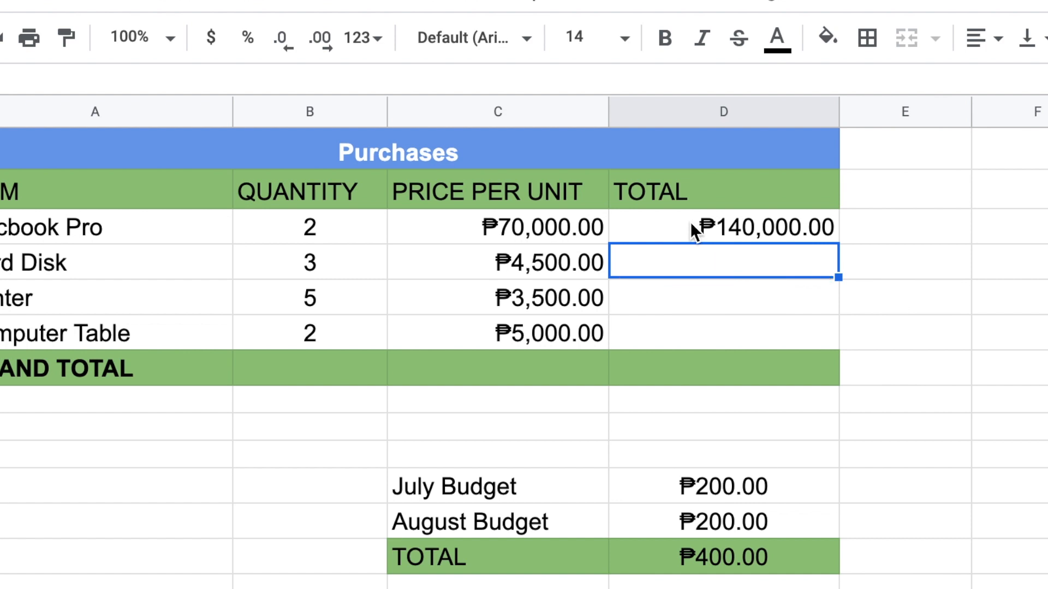
# Calculate the Hard Disk total in D4 as quantity times unit price with the formula =B4 * C4
pyautogui.click(713, 223)
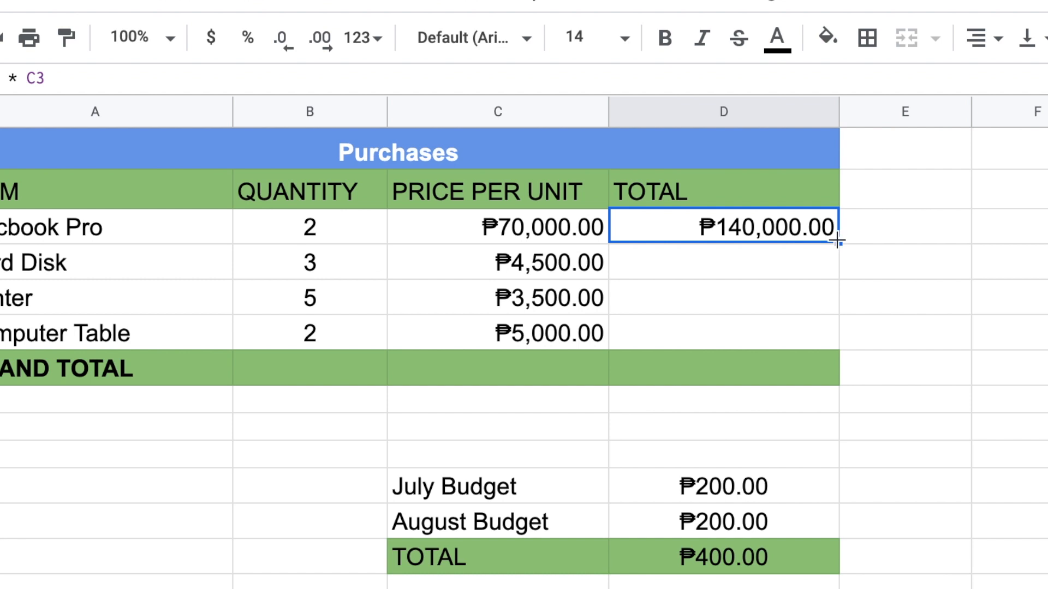
pyautogui.click(760, 268)
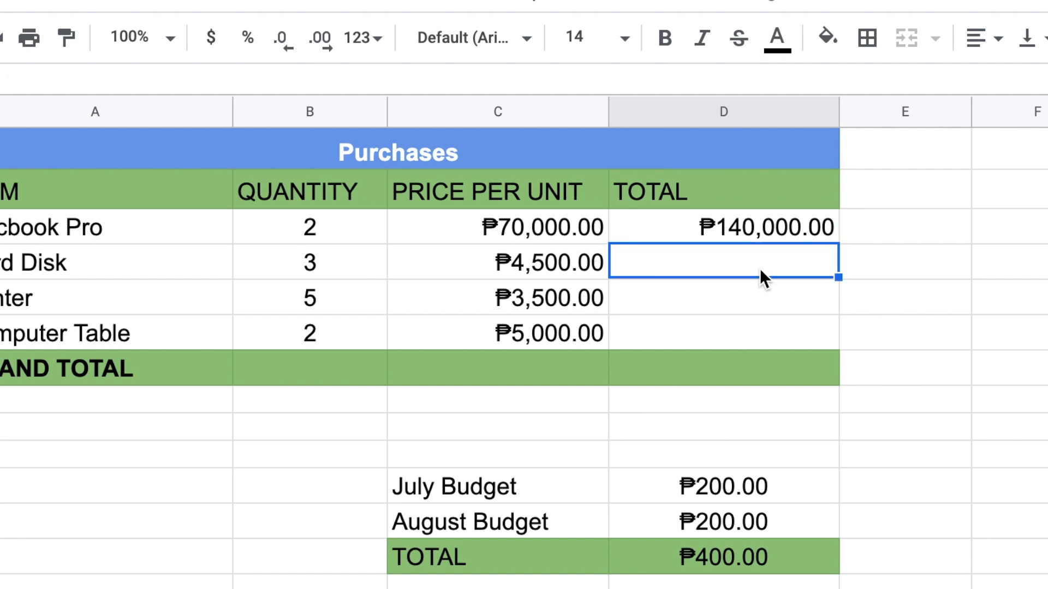
pyautogui.write('=')
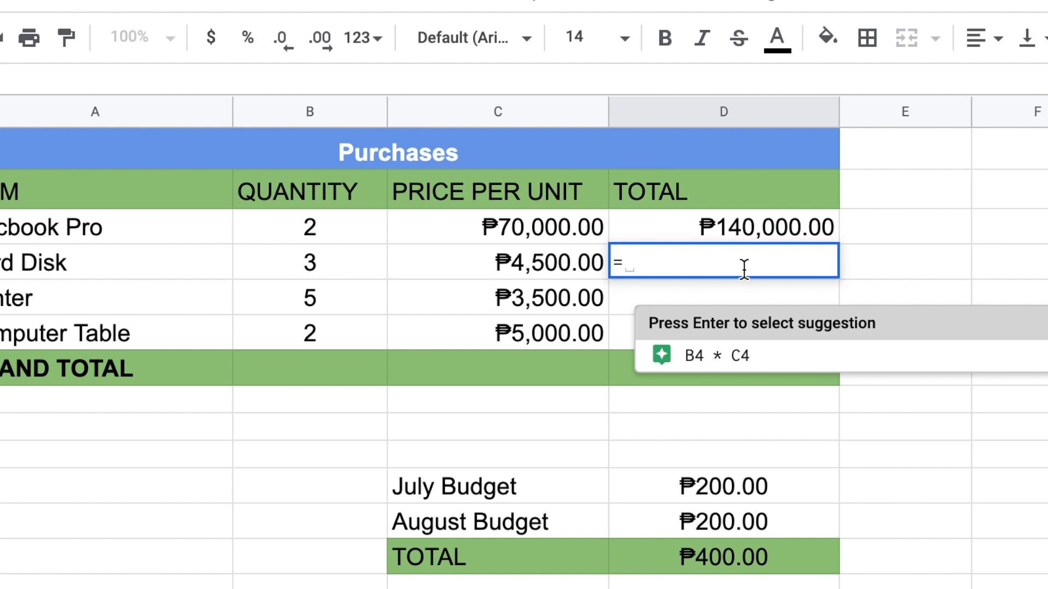
pyautogui.click(328, 265)
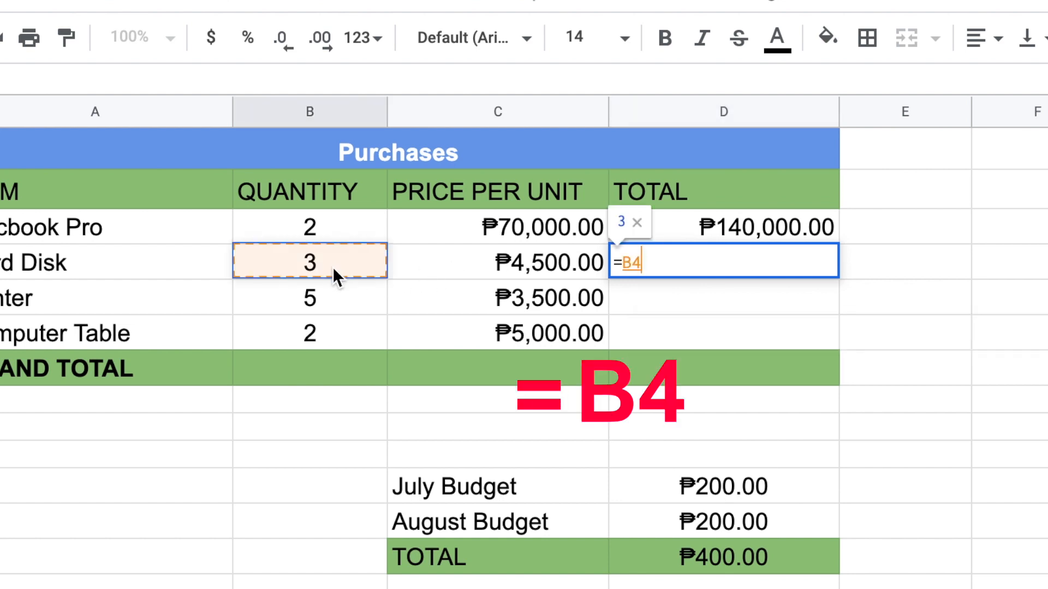
pyautogui.write('*')
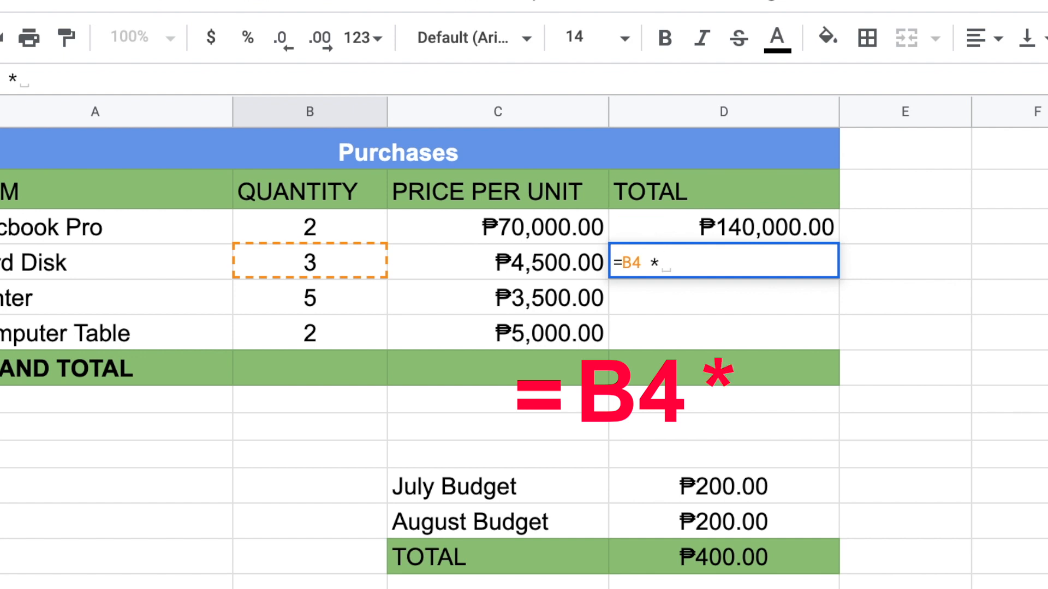
pyautogui.click(478, 263)
pyautogui.press('Return')
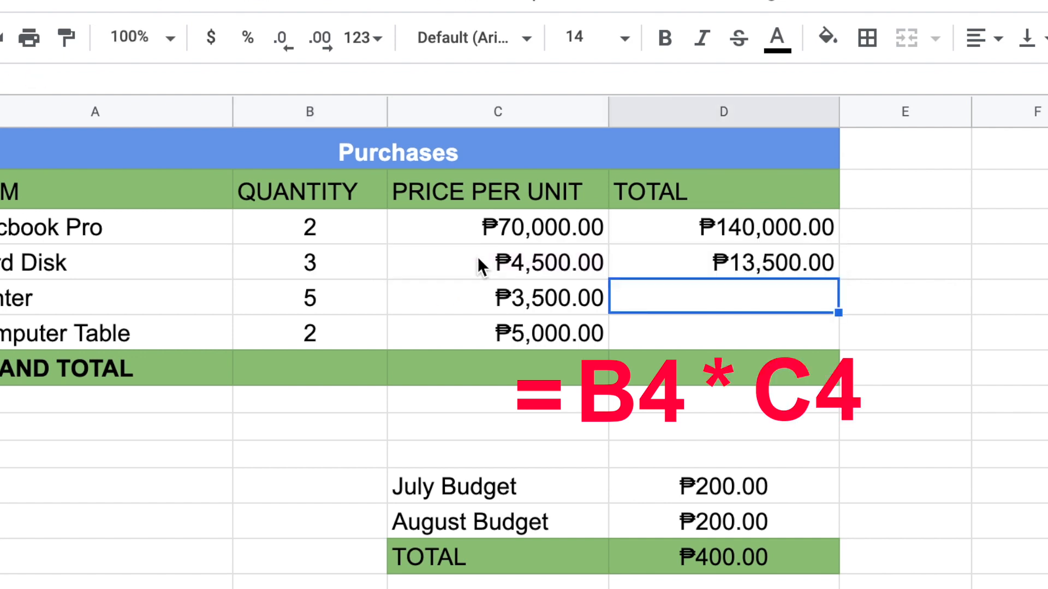
# Fill the total formula from D4 down to the Printer and Computer Table rows, D5:D6
pyautogui.click(803, 263)
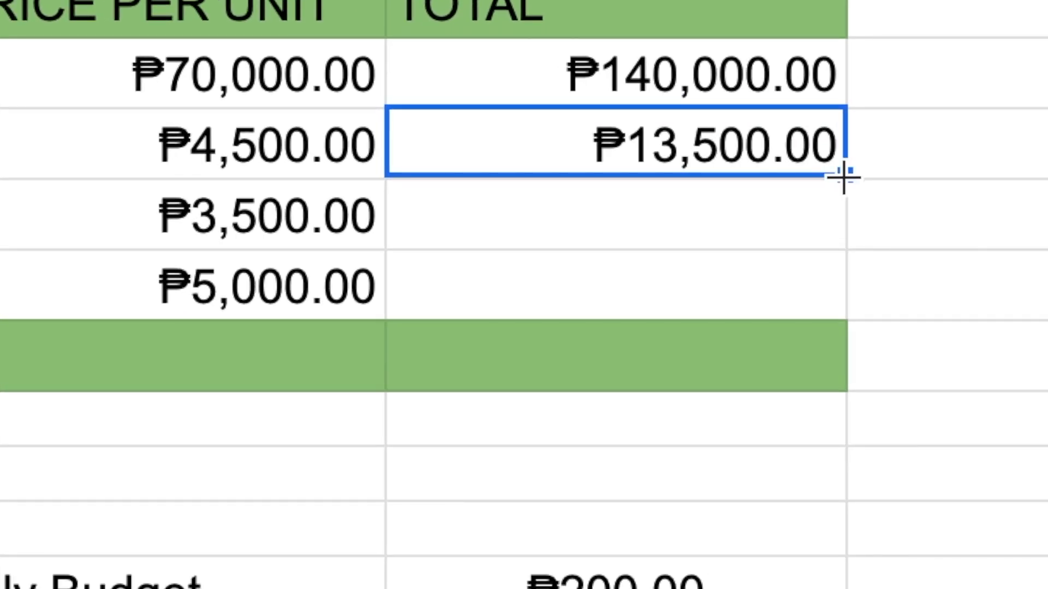
pyautogui.moveTo(843, 175); pyautogui.dragTo(835, 277)
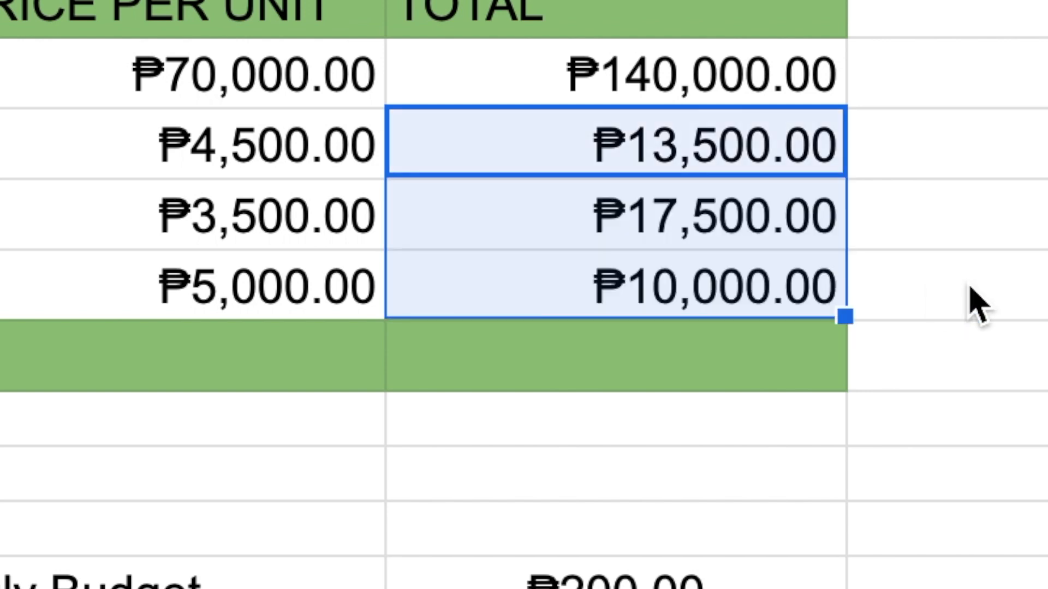
pyautogui.click(1038, 261)
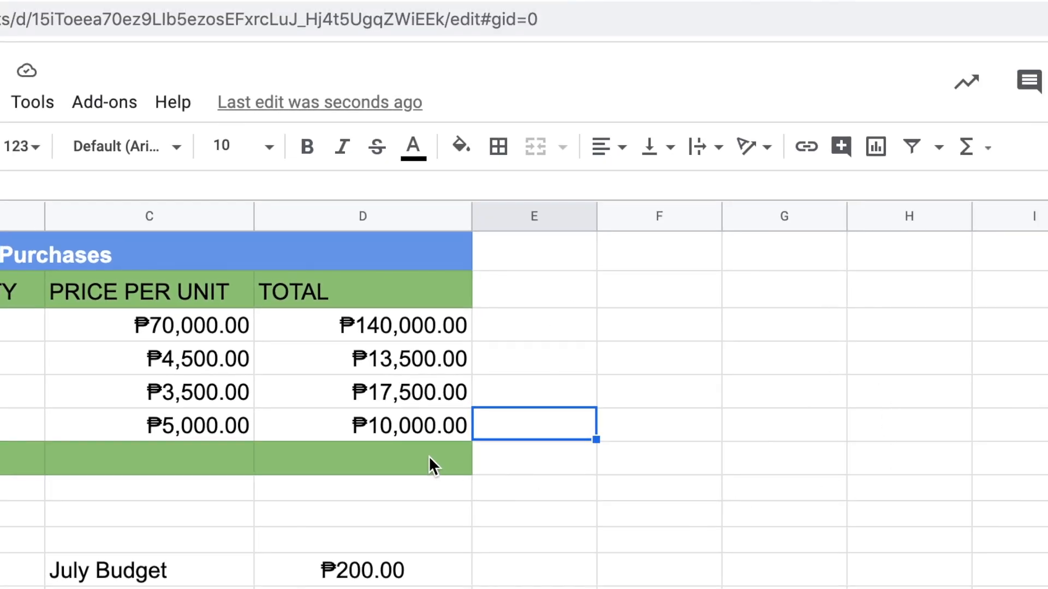
# Insert a SUM function in the GRAND TOTAL row's cell D7
pyautogui.click(432, 464)
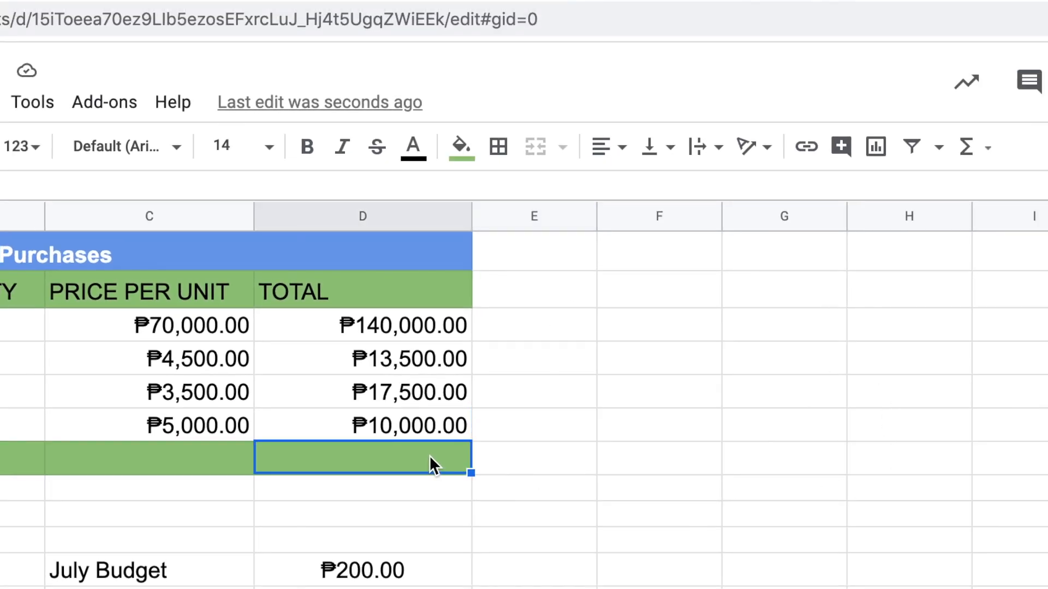
pyautogui.click(990, 150)
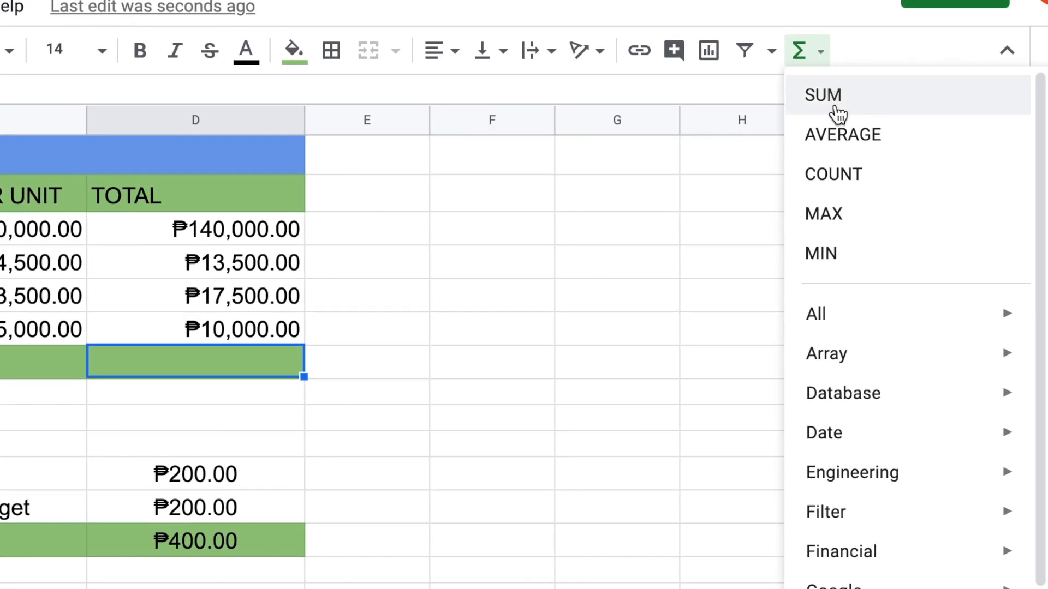
pyautogui.click(838, 112)
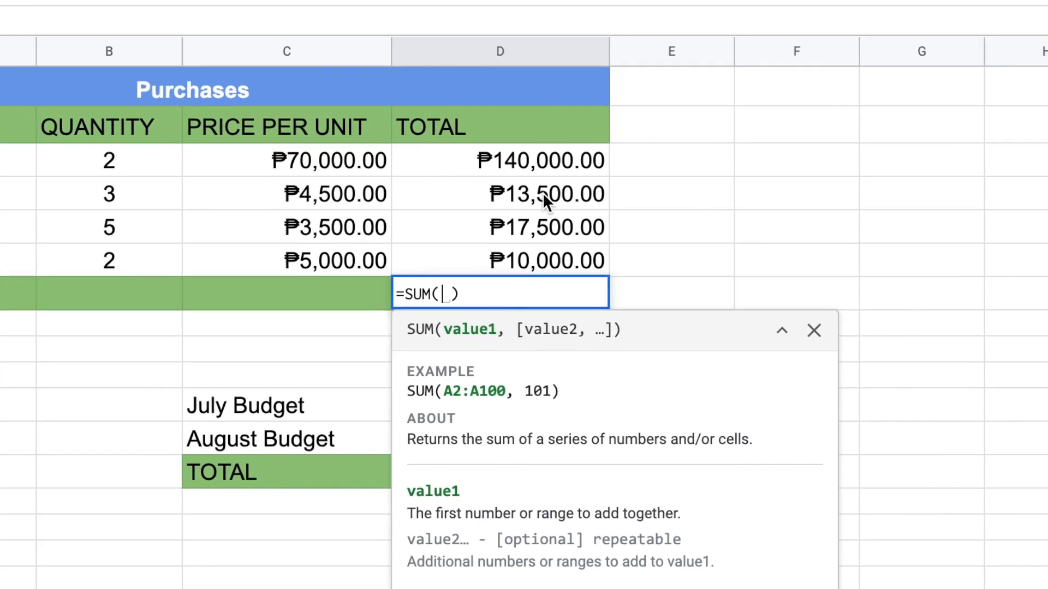
pyautogui.click(549, 162)
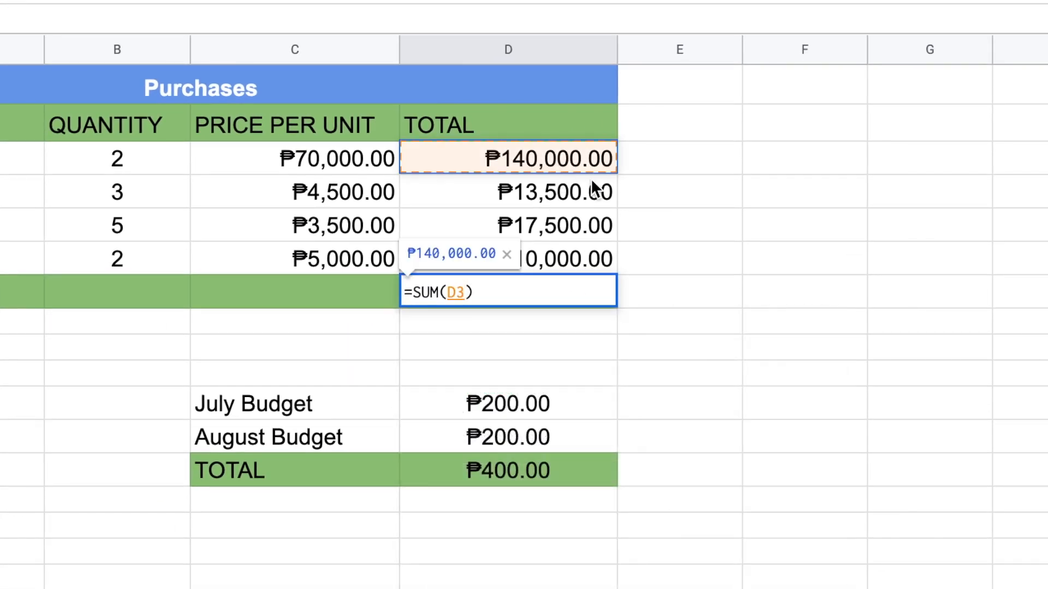
pyautogui.click(556, 193)
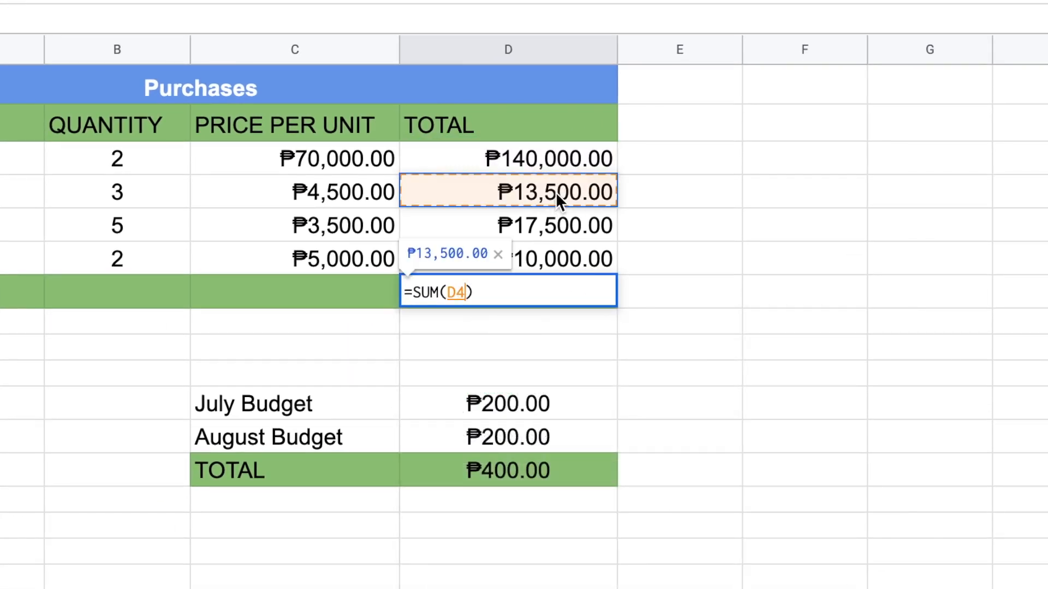
pyautogui.click(563, 224)
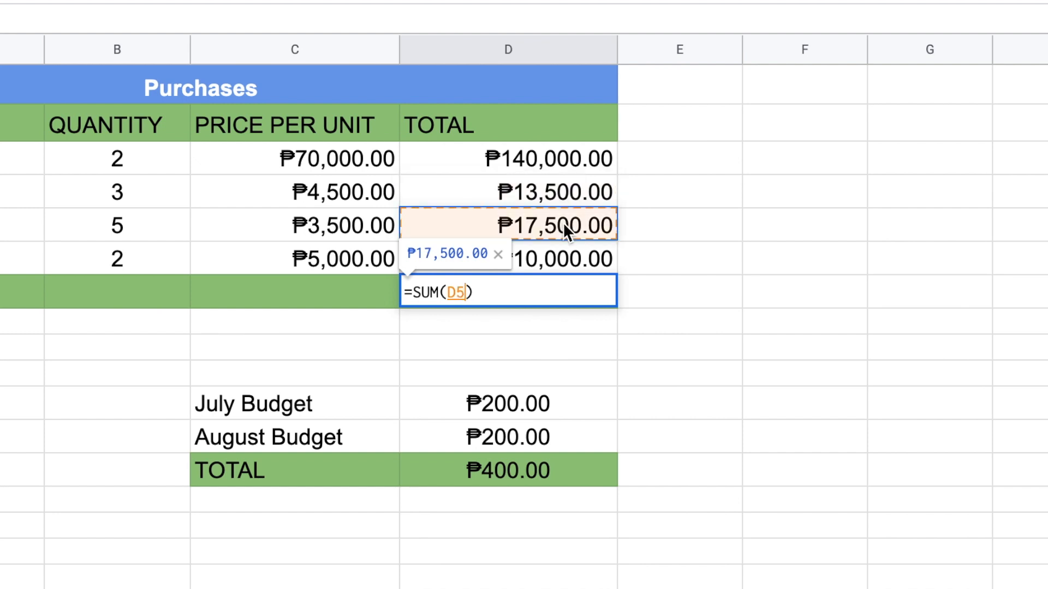
pyautogui.click(564, 260)
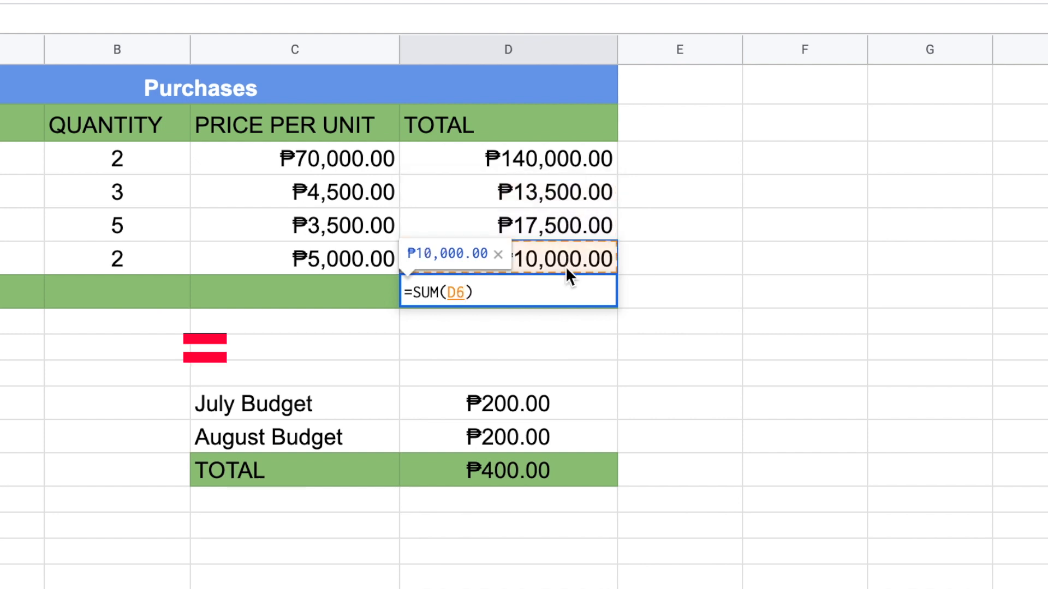
# Complete the grand total formula in D7 with the four item totals as =SUM(D3,D4,D5,D6)
pyautogui.click(562, 161)
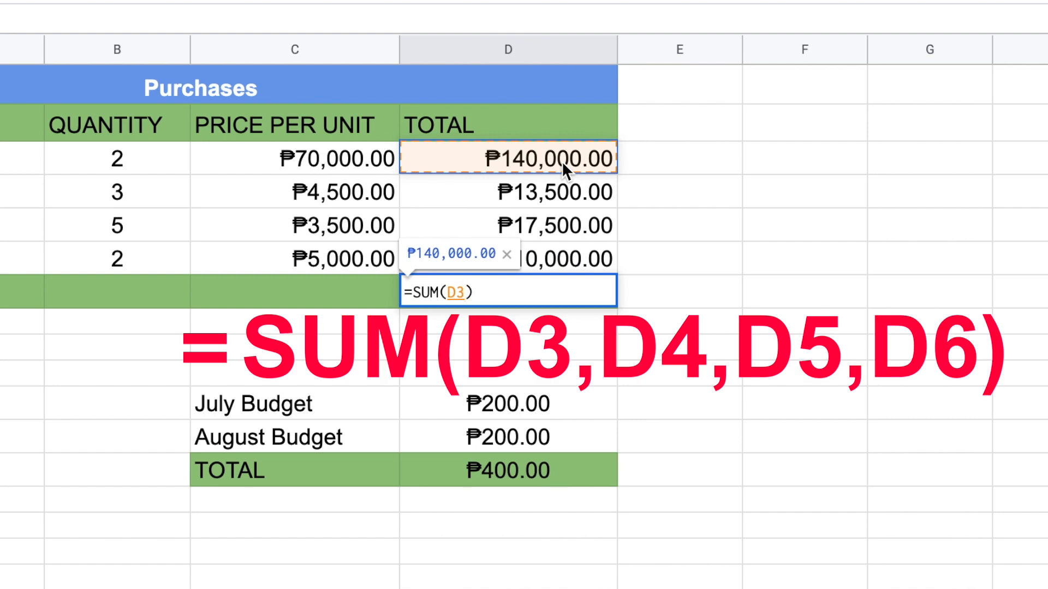
pyautogui.write(',')
pyautogui.click(566, 191)
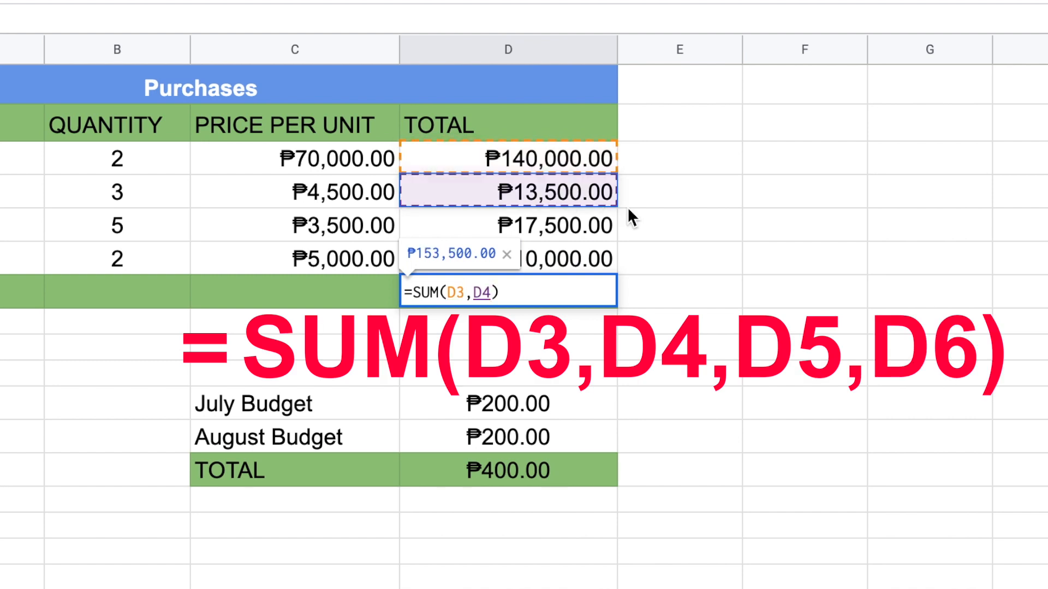
pyautogui.write(',')
pyautogui.click(565, 220)
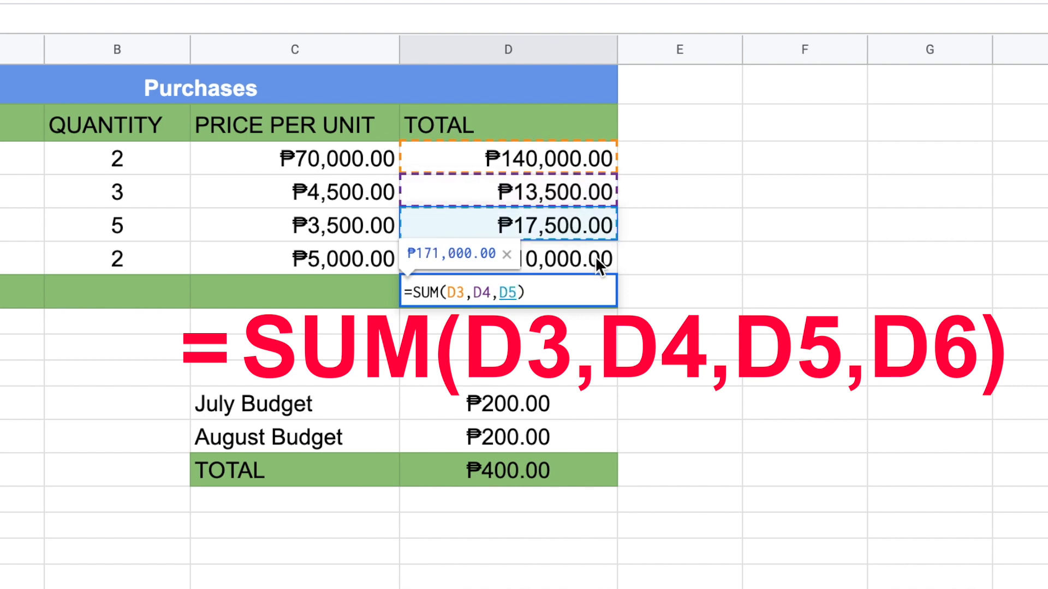
pyautogui.write(',')
pyautogui.click(574, 254)
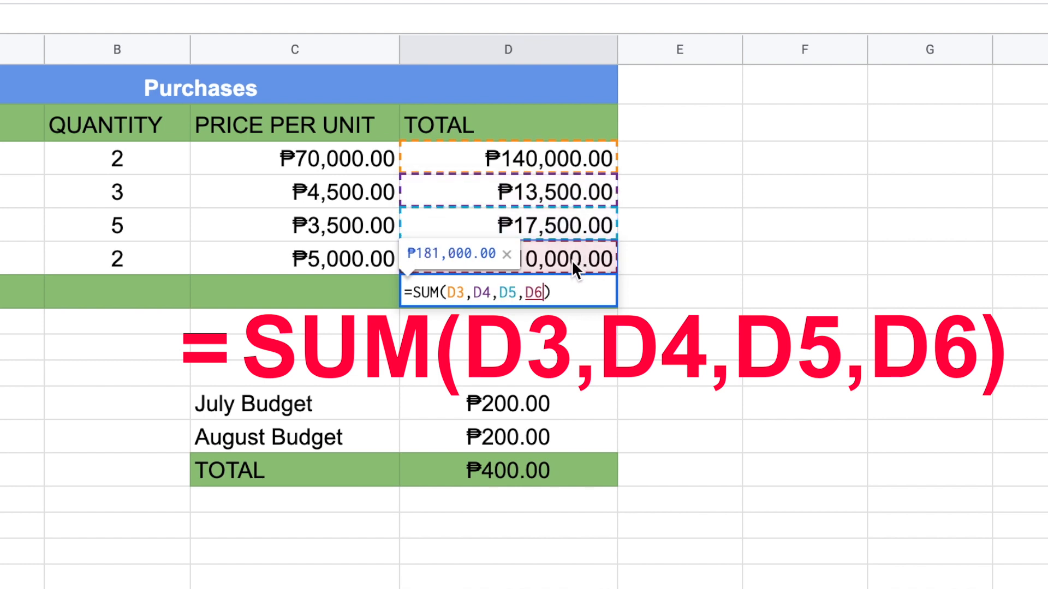
pyautogui.press('Return')
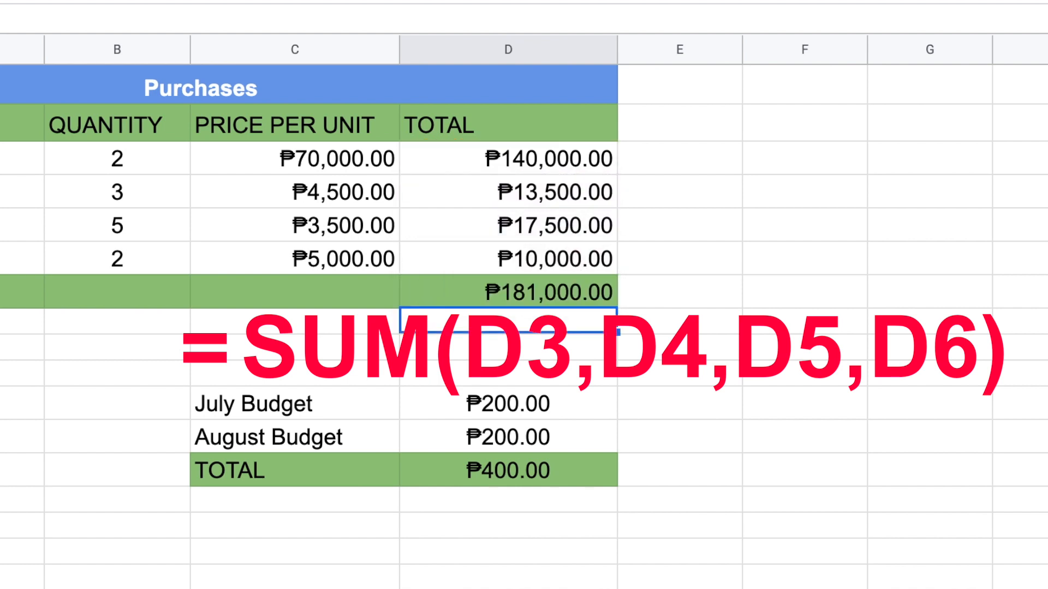